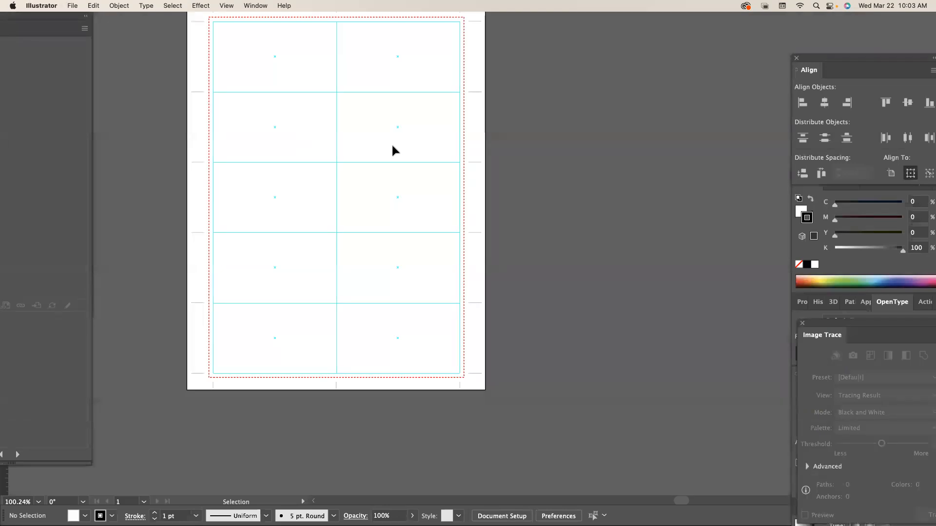
- Bring the Links and Artboards panels into full view beside the business card sheet
{"action": "key", "text": "space"}
{"action": "left_click_drag", "start_coordinate": [318, 119], "coordinate": [362, 172]}
{"action": "left_click_drag", "start_coordinate": [43, 19], "coordinate": [721, 73]}
{"action": "left_click_drag", "start_coordinate": [34, 21], "coordinate": [708, 115]}
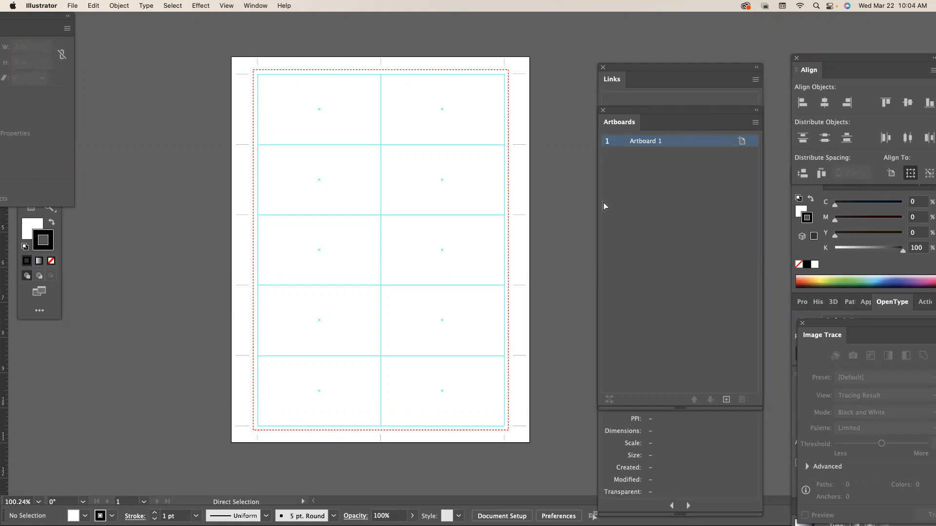
- Examine the ten-card template's cyan guides, crop marks and red dashed bleed border close up and as a whole sheet
{"action": "key", "text": "super+equal"}
{"action": "key", "text": "super+equal"}
{"action": "key", "text": "space"}
{"action": "left_click_drag", "start_coordinate": [295, 138], "coordinate": [460, 322]}
{"action": "left_click_drag", "start_coordinate": [420, 239], "coordinate": [412, 172]}
{"action": "left_click_drag", "start_coordinate": [454, 203], "coordinate": [410, 180]}
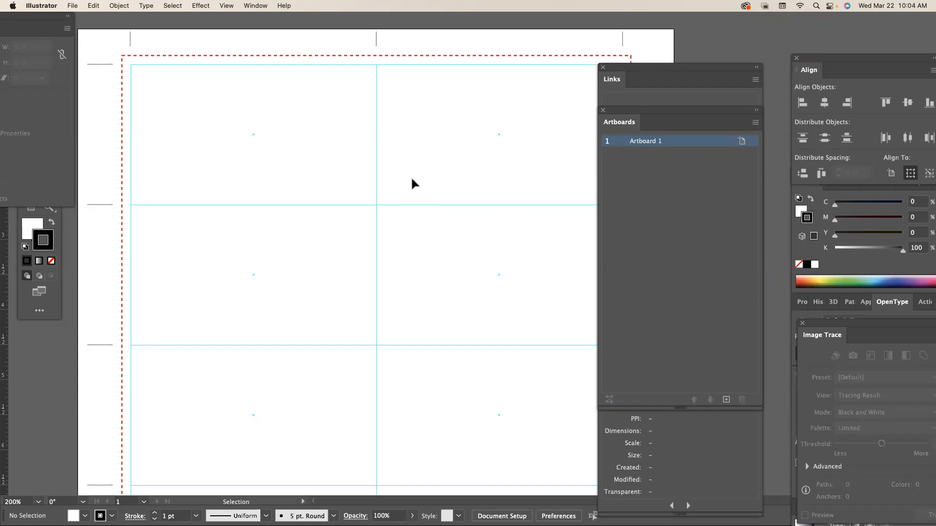
{"action": "key", "text": "a"}
{"action": "key", "text": "super+minus"}
{"action": "key", "text": "super+minus"}
{"action": "key", "text": "super+minus"}
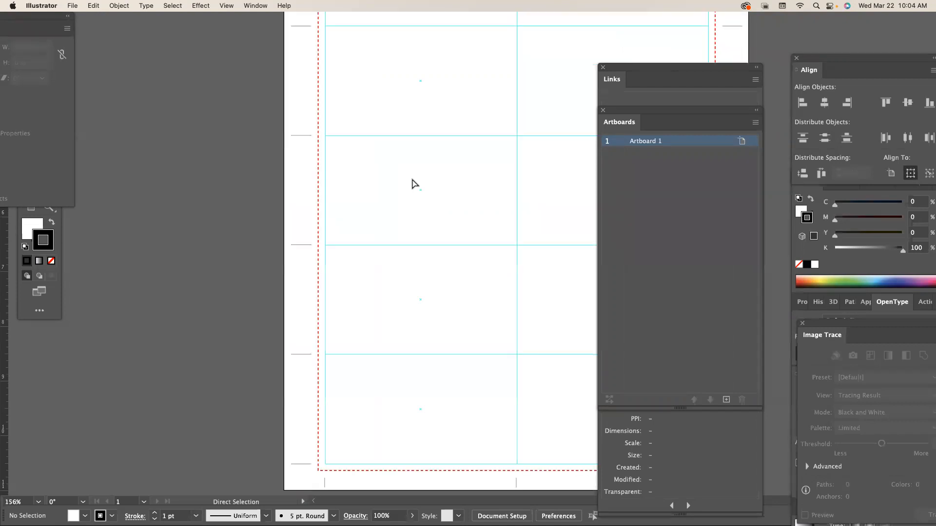
{"action": "key", "text": "space"}
{"action": "left_click_drag", "start_coordinate": [485, 154], "coordinate": [332, 166]}
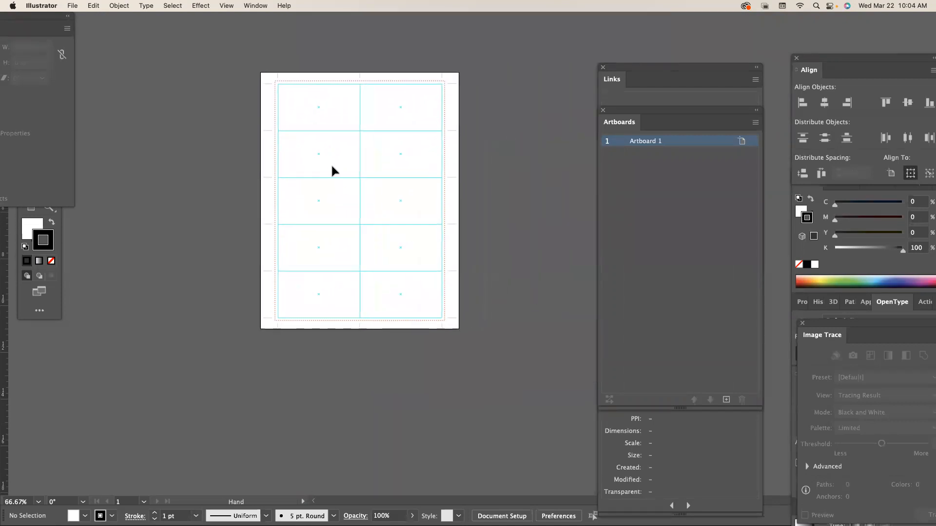
{"action": "key", "text": "a"}
{"action": "key", "text": "super+equal"}
{"action": "key", "text": "space"}
{"action": "left_click_drag", "start_coordinate": [372, 153], "coordinate": [382, 204]}
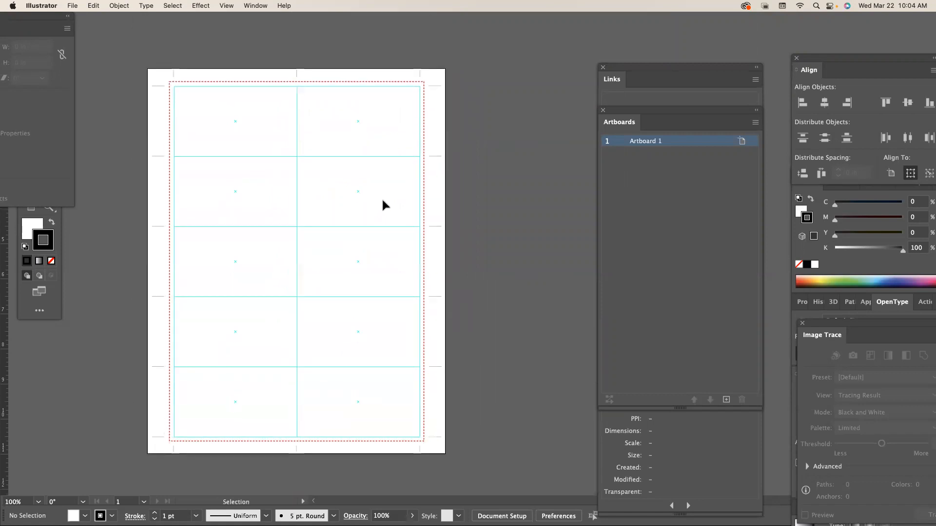
{"action": "key", "text": "r"}
{"action": "key", "text": "v"}
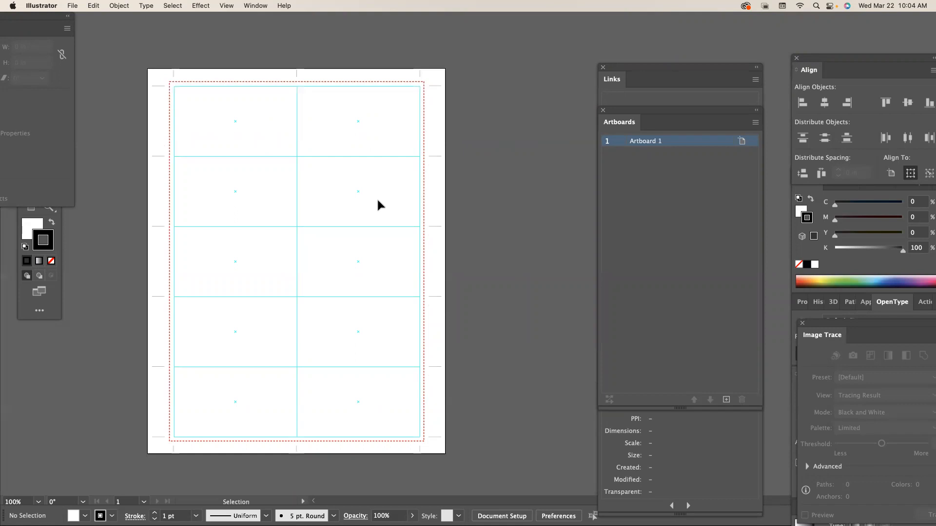
{"action": "key", "text": "r"}
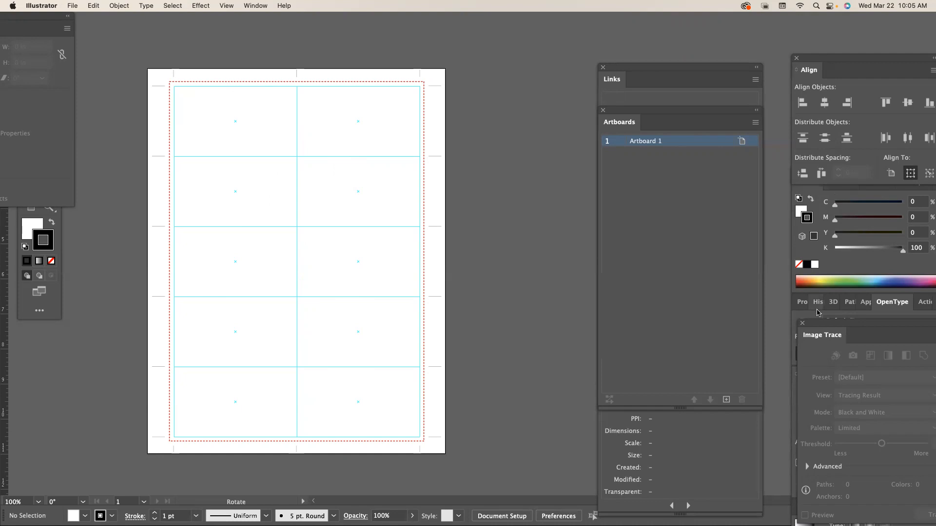
{"action": "left_click", "coordinate": [671, 278]}
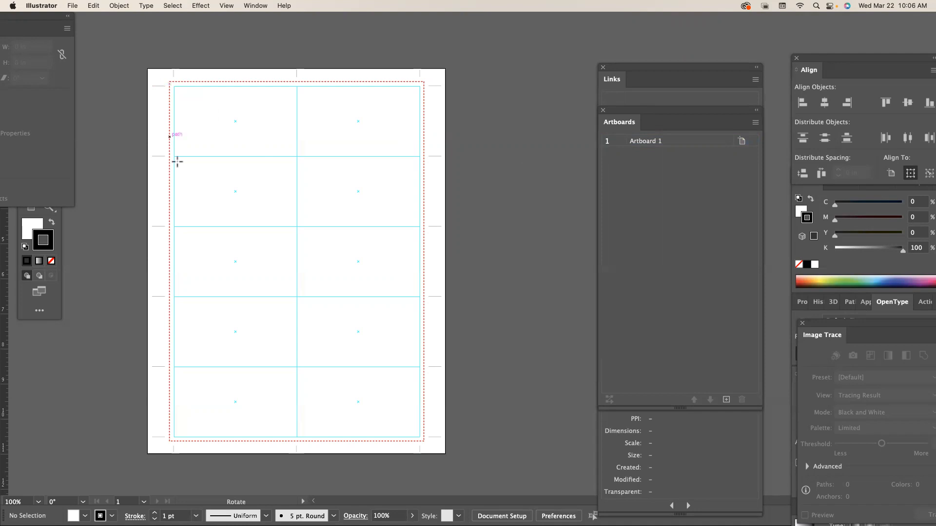
- Hide the Layers panel group and show it again so that it sits in front of the other panels
{"action": "left_click", "coordinate": [255, 5]}
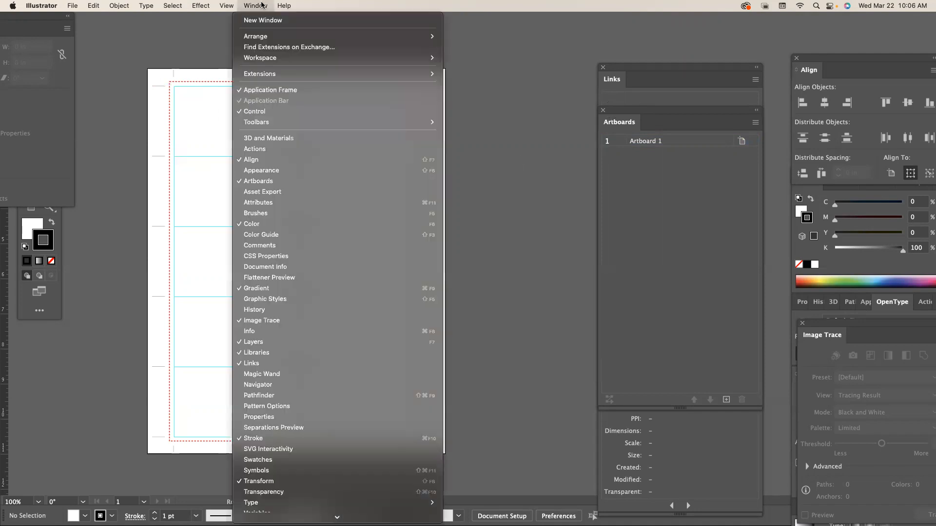
{"action": "left_click", "coordinate": [302, 342]}
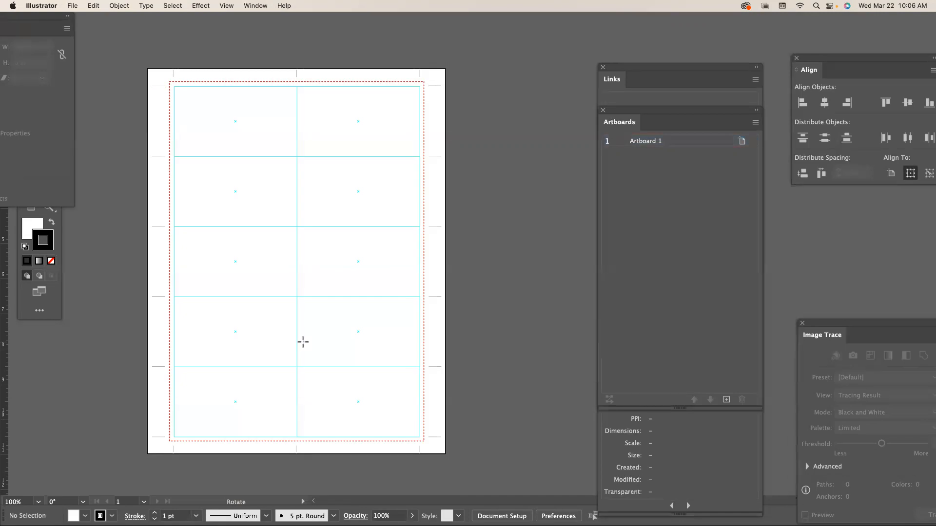
{"action": "left_click", "coordinate": [262, 5]}
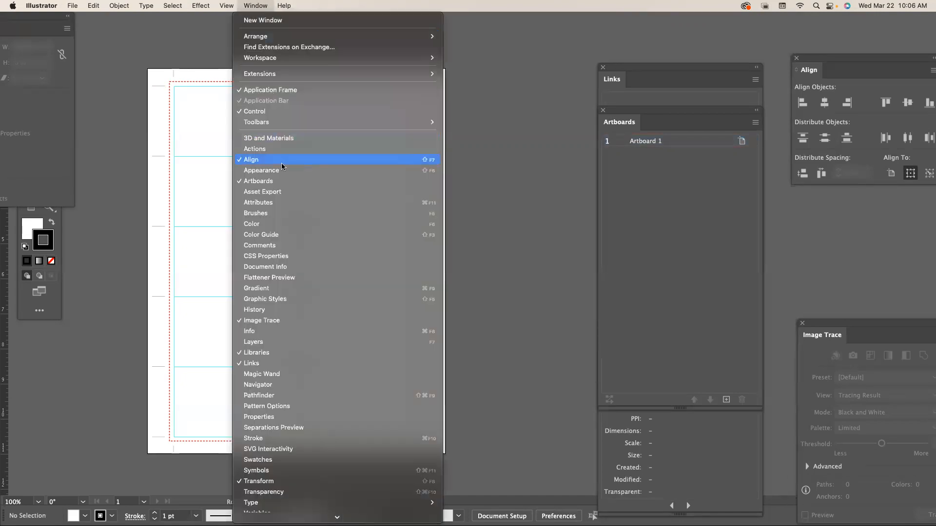
{"action": "left_click", "coordinate": [278, 342]}
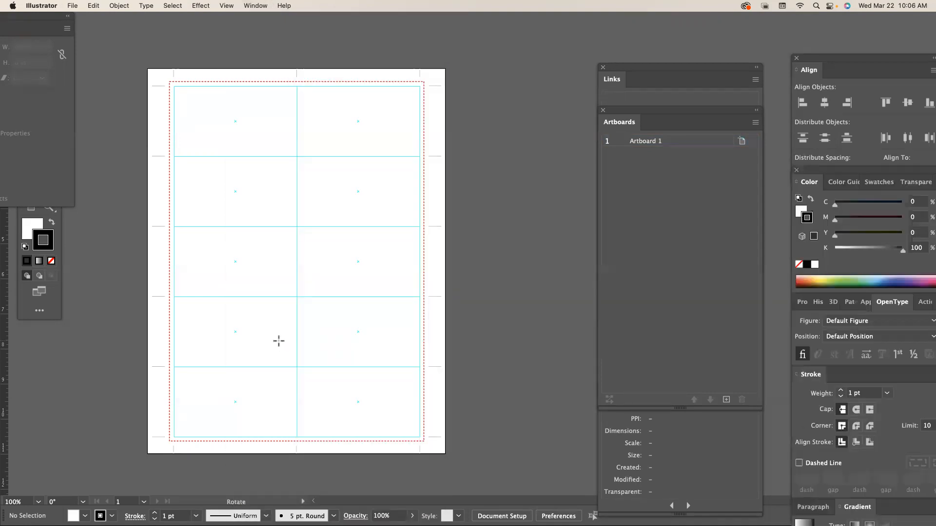
- Reposition the Artboards and Links panels, and group the Gradient, Transform and Stroke panels with Links
{"action": "left_click_drag", "start_coordinate": [664, 108], "coordinate": [537, 44]}
{"action": "left_click_drag", "start_coordinate": [671, 66], "coordinate": [621, 40]}
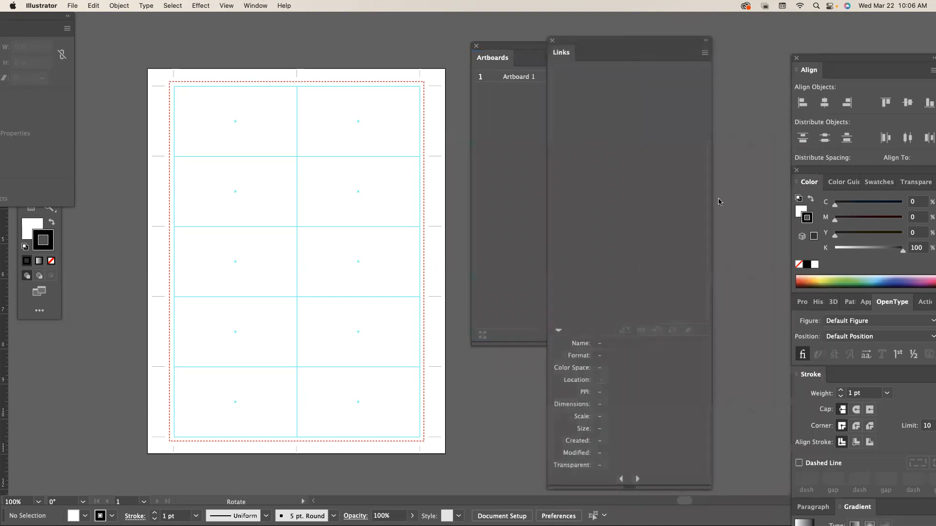
{"action": "left_click_drag", "start_coordinate": [857, 506], "coordinate": [621, 76]}
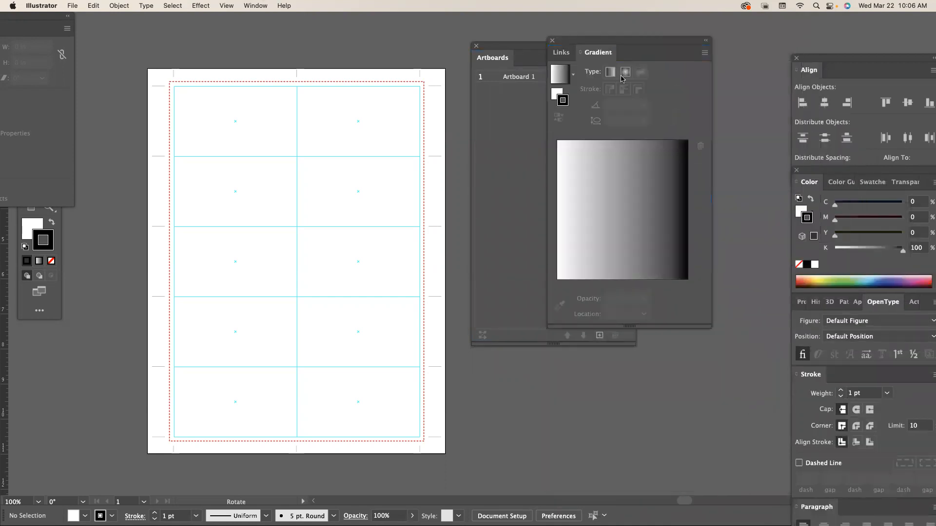
{"action": "mouse_move", "coordinate": [48, 18]}
{"action": "left_mouse_down"}
{"action": "mouse_move", "coordinate": [378, 100]}
{"action": "mouse_move", "coordinate": [657, 272]}
{"action": "mouse_move", "coordinate": [733, 95]}
{"action": "mouse_move", "coordinate": [644, 53]}
{"action": "left_mouse_up"}
{"action": "mouse_move", "coordinate": [810, 374]}
{"action": "left_mouse_down"}
{"action": "mouse_move", "coordinate": [648, 123]}
{"action": "mouse_move", "coordinate": [642, 53]}
{"action": "left_mouse_up"}
- Rearrange the Align, Color and Image Trace panels and detach Layers as a floating panel beside the artboard
{"action": "left_click_drag", "start_coordinate": [821, 61], "coordinate": [642, 22]}
{"action": "left_click_drag", "start_coordinate": [853, 169], "coordinate": [756, 15]}
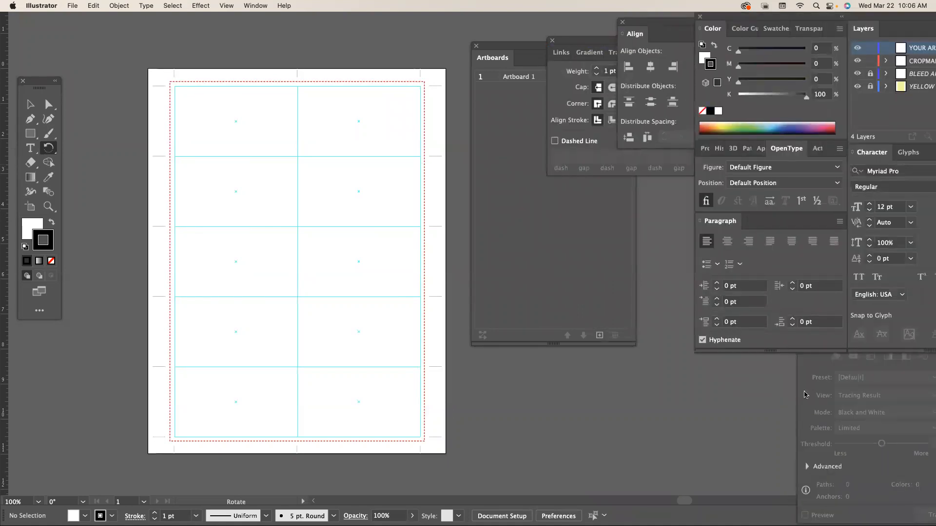
{"action": "left_click", "coordinate": [799, 392]}
{"action": "mouse_move", "coordinate": [858, 324]}
{"action": "left_mouse_down"}
{"action": "mouse_move", "coordinate": [632, 194]}
{"action": "mouse_move", "coordinate": [751, 223]}
{"action": "mouse_move", "coordinate": [887, 220]}
{"action": "left_mouse_up"}
{"action": "mouse_move", "coordinate": [863, 28]}
{"action": "left_mouse_down"}
{"action": "mouse_move", "coordinate": [413, 103]}
{"action": "mouse_move", "coordinate": [414, 140]}
{"action": "left_mouse_up"}
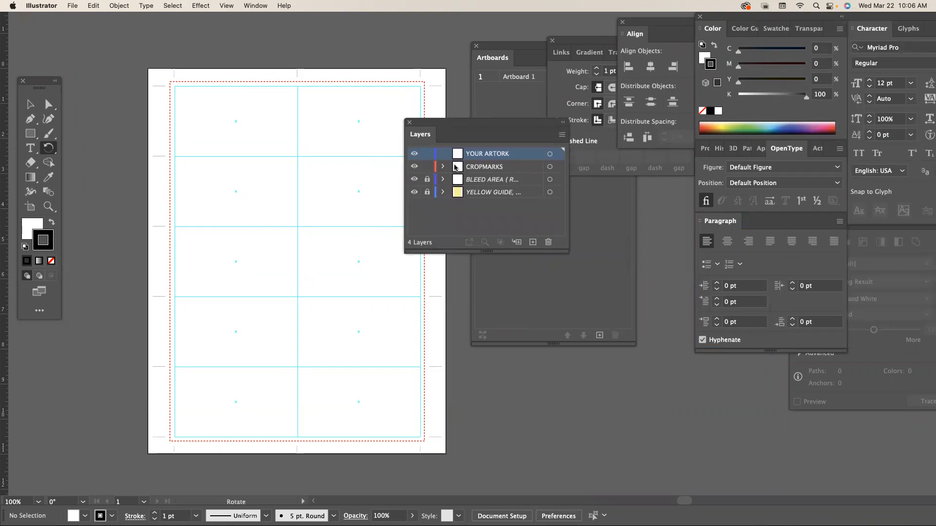
- Toggle the YOUR ARTORK and CROPMARKS layers off and on to check what each contributes to the template
{"action": "left_click", "coordinate": [415, 155]}
{"action": "left_click", "coordinate": [416, 154]}
{"action": "left_click", "coordinate": [477, 167]}
{"action": "left_click", "coordinate": [415, 167]}
{"action": "left_click", "coordinate": [414, 168]}
{"action": "left_click_drag", "start_coordinate": [380, 144], "coordinate": [334, 167]}
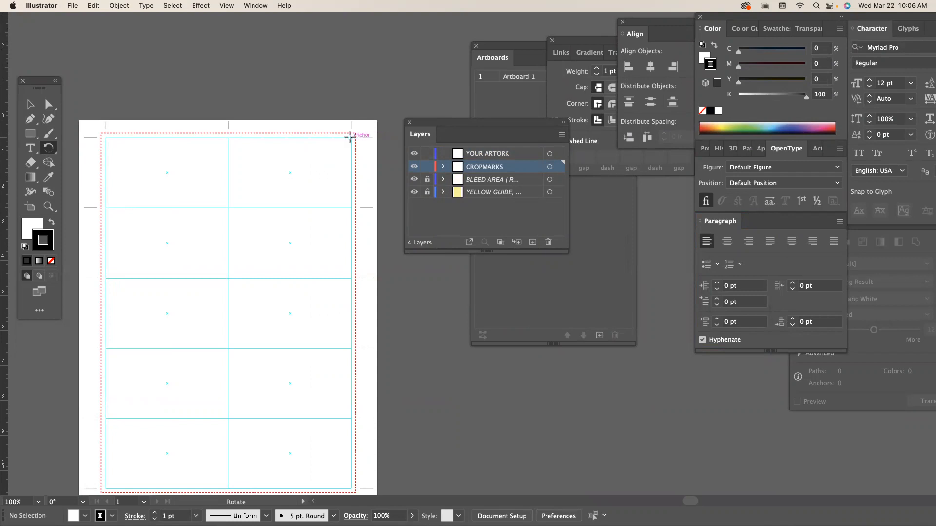
{"action": "left_click_drag", "start_coordinate": [361, 221], "coordinate": [389, 171]}
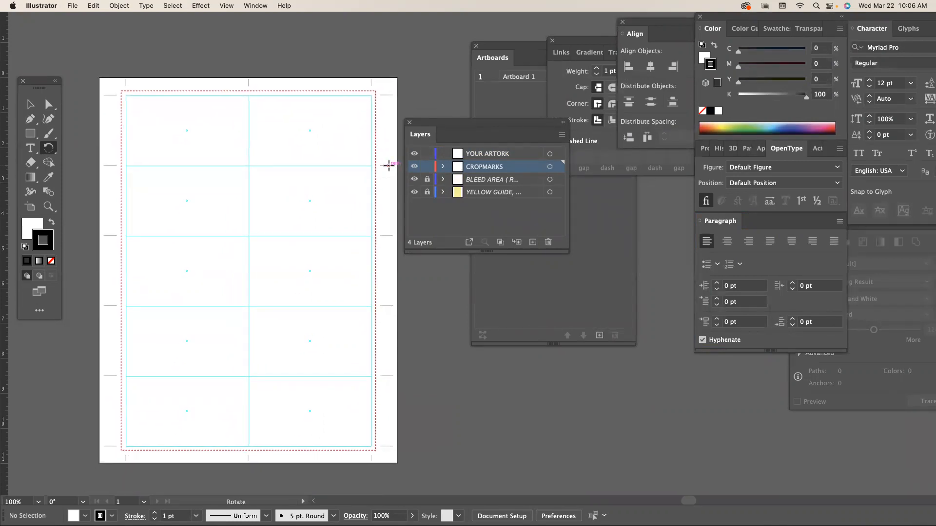
{"action": "left_click_drag", "start_coordinate": [309, 186], "coordinate": [309, 184]}
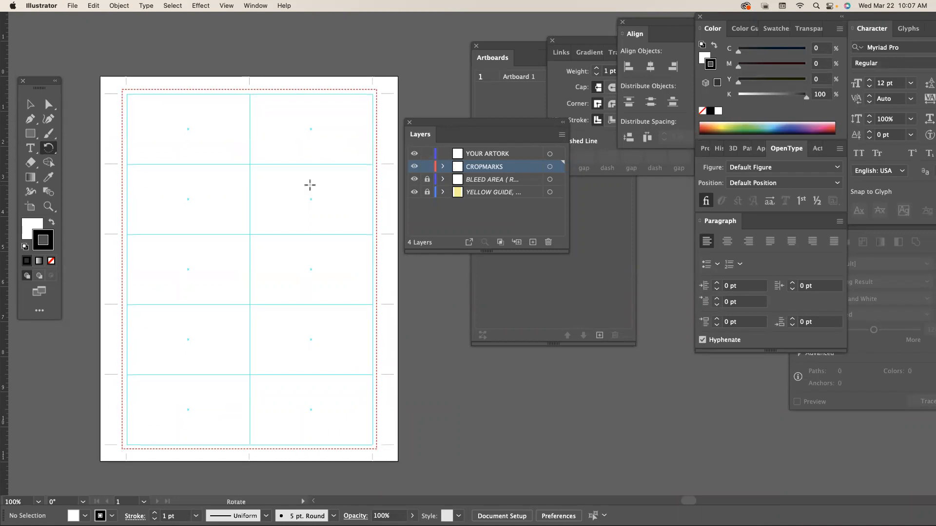
{"action": "left_click_drag", "start_coordinate": [380, 240], "coordinate": [364, 207]}
{"action": "key", "text": "super"}
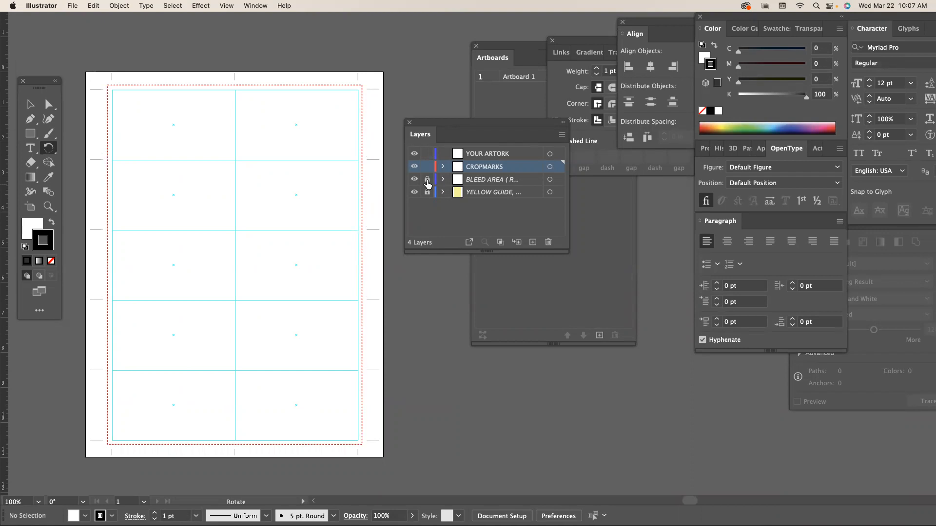
- Hide and show the locked BLEED AREA layer to inspect the yellow guide layer beneath it
{"action": "left_click", "coordinate": [427, 179]}
{"action": "left_click", "coordinate": [415, 180]}
{"action": "left_click", "coordinate": [415, 180]}
{"action": "left_click", "coordinate": [414, 180]}
{"action": "key", "text": "super+minus"}
{"action": "key", "text": "super+minus"}
{"action": "key", "text": "super+minus"}
{"action": "key", "text": "super+minus"}
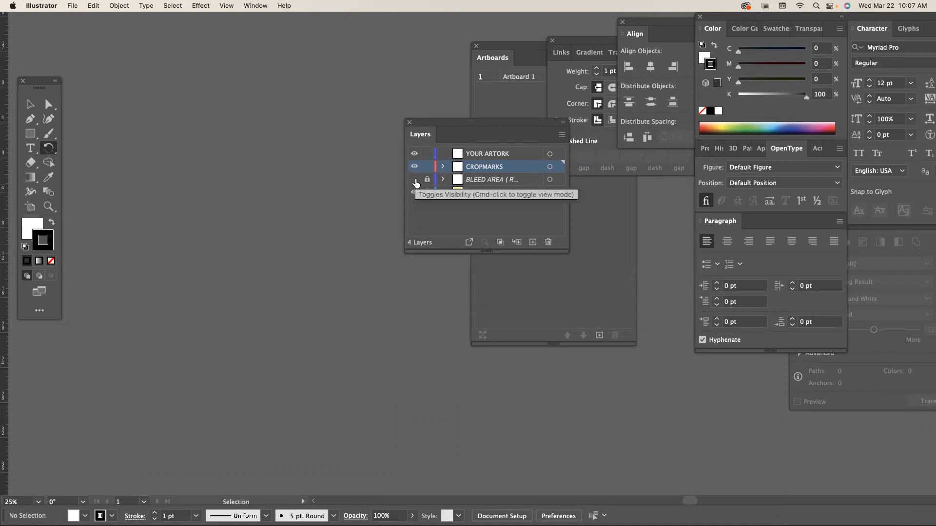
{"action": "left_click_drag", "start_coordinate": [395, 192], "coordinate": [312, 179]}
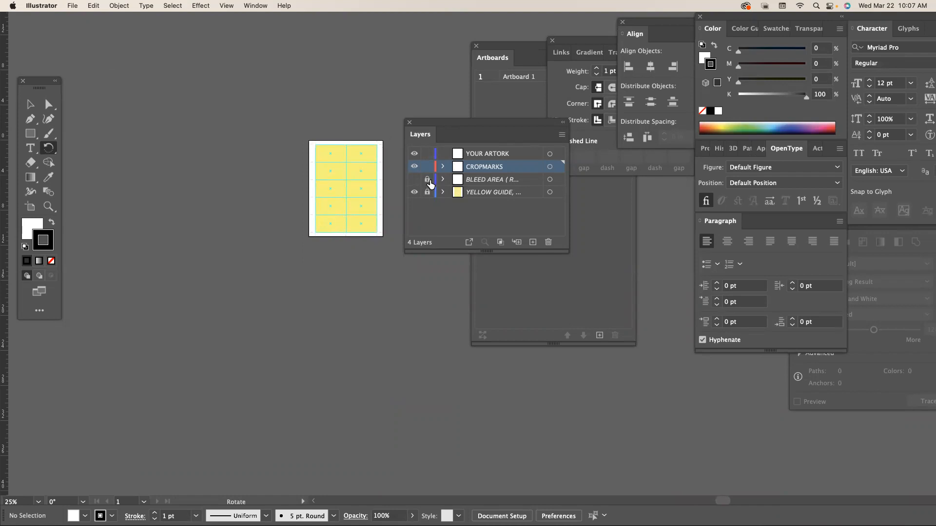
{"action": "left_click", "coordinate": [415, 180]}
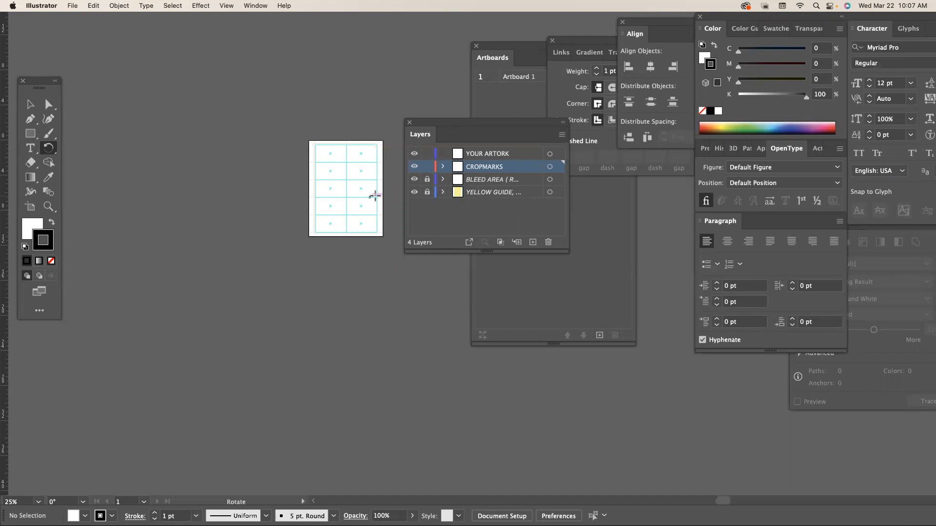
- Search this Mac for "darth" and open _Business_card_template_toPrint.pdf
{"action": "left_click", "coordinate": [72, 5]}
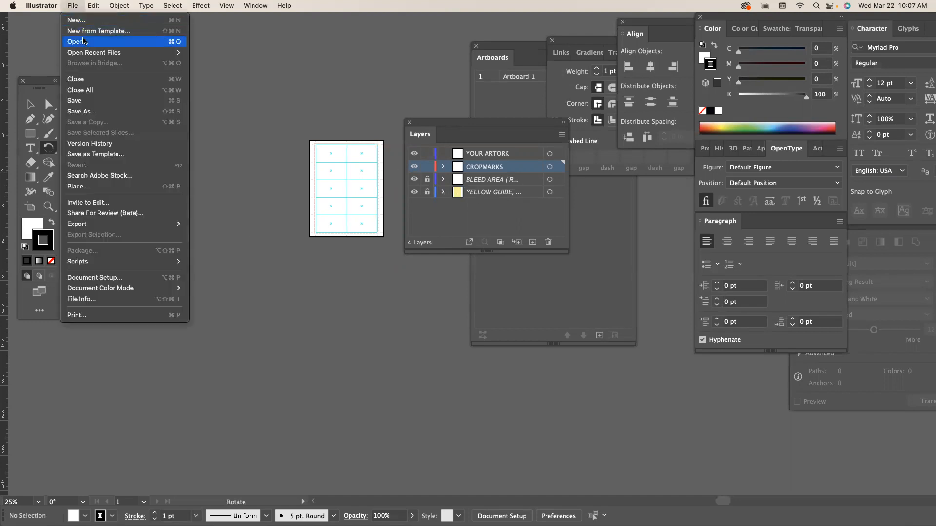
{"action": "mouse_move", "coordinate": [85, 54]}
{"action": "left_click", "coordinate": [103, 42]}
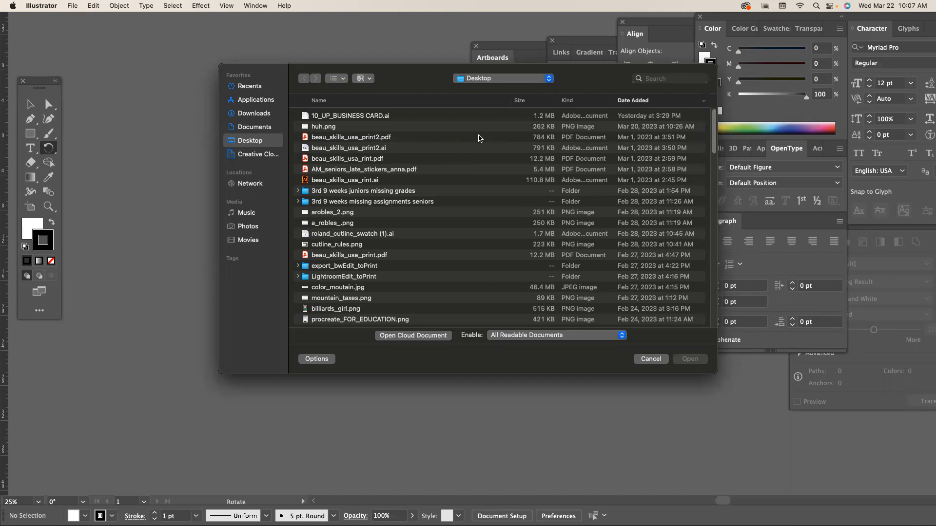
{"action": "left_click", "coordinate": [649, 79]}
{"action": "type", "text": "darth"}
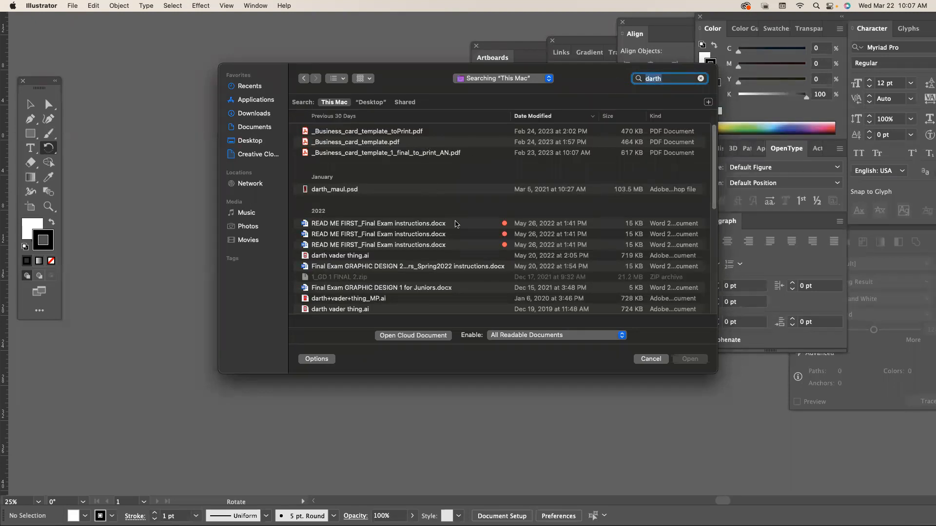
{"action": "left_click", "coordinate": [412, 134]}
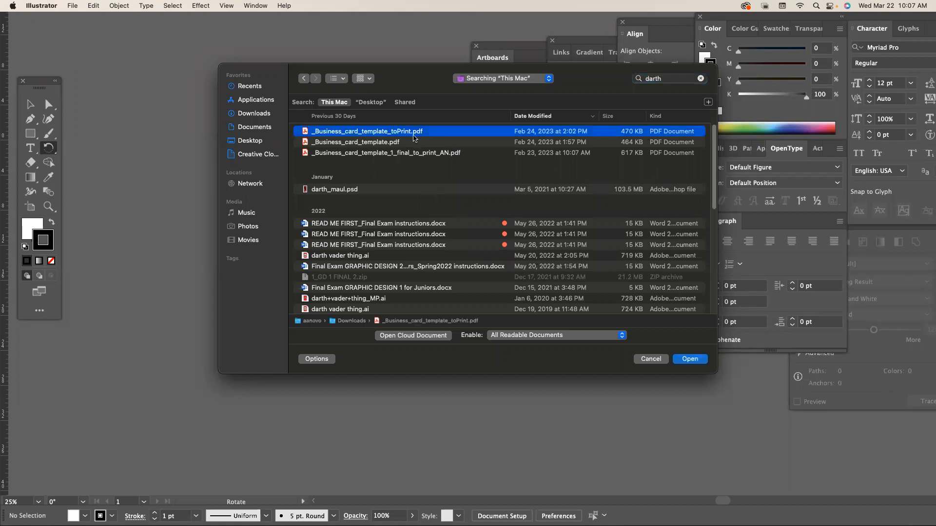
{"action": "left_click", "coordinate": [691, 361]}
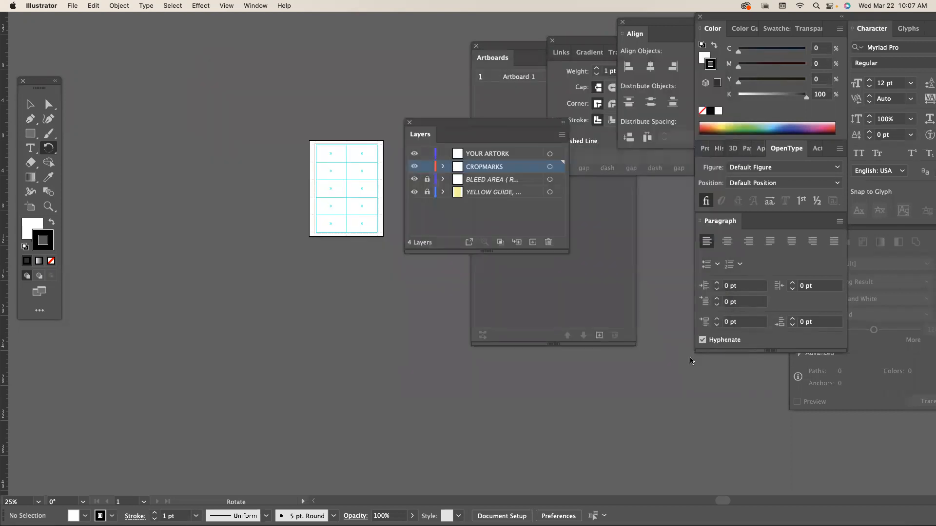
- Move the Layers panel clear of the cards and delete the person's name overlapping the helmet on the horizontal card
{"action": "scroll", "coordinate": [186, 154], "scroll_direction": "up", "scroll_amount": 6}
{"action": "scroll", "coordinate": [186, 154], "scroll_direction": "left", "scroll_amount": 3}
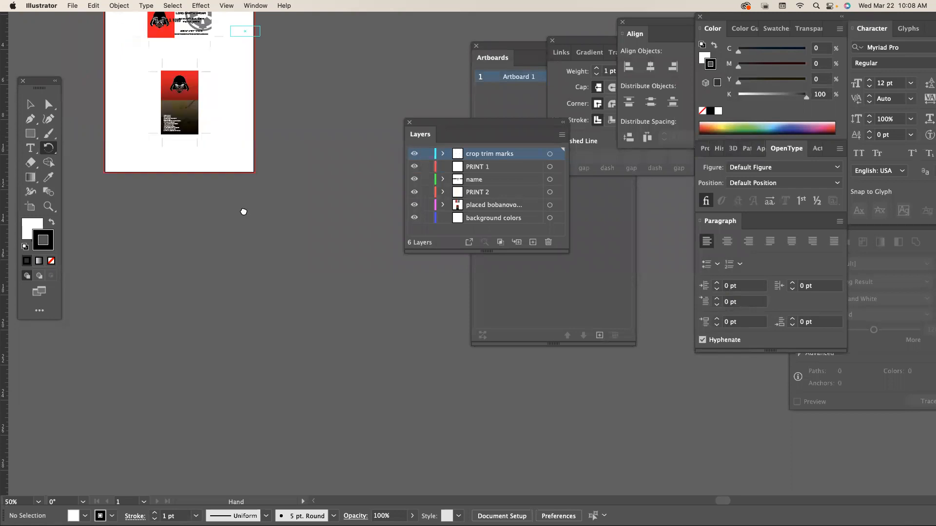
{"action": "left_click", "coordinate": [48, 206]}
{"action": "left_click_drag", "start_coordinate": [191, 110], "coordinate": [298, 151]}
{"action": "left_click_drag", "start_coordinate": [443, 123], "coordinate": [510, 161]}
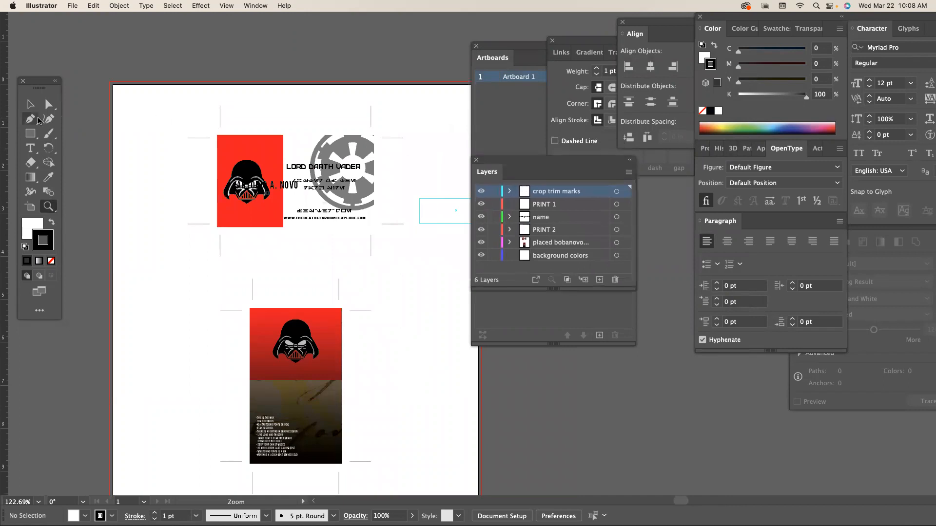
{"action": "left_click", "coordinate": [48, 104]}
{"action": "left_click", "coordinate": [286, 196]}
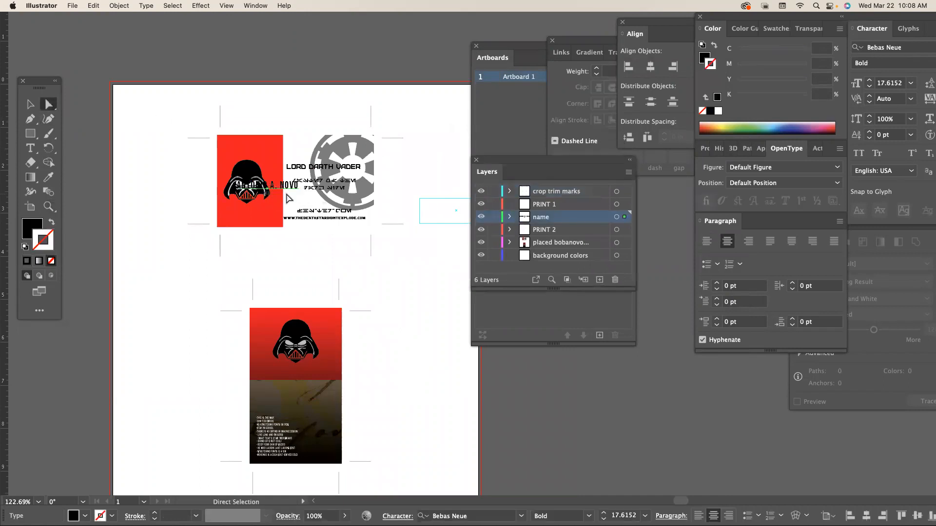
{"action": "key", "text": "Delete"}
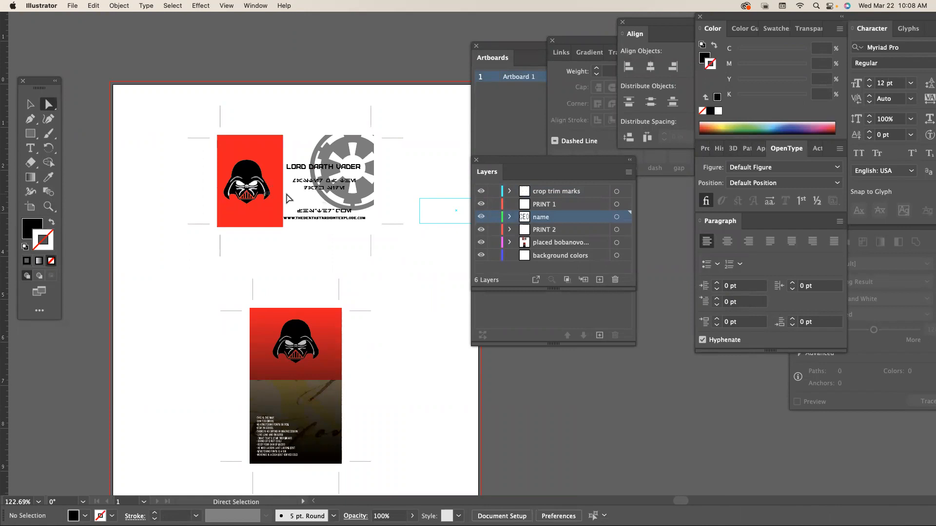
- Delete the crop marks surrounding the horizontal Darth Vader card
{"action": "left_click", "coordinate": [30, 104]}
{"action": "left_click_drag", "start_coordinate": [171, 114], "coordinate": [396, 242]}
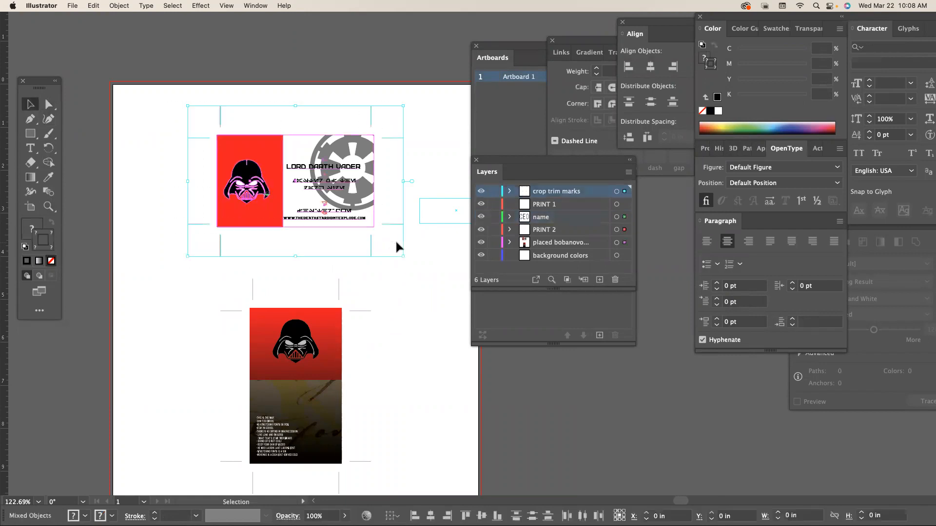
{"action": "left_click", "coordinate": [232, 118]}
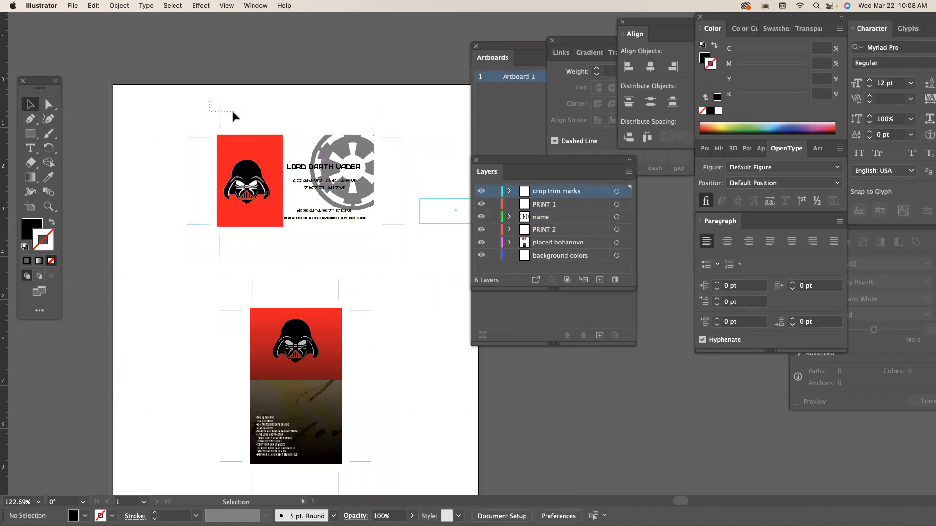
{"action": "left_click_drag", "start_coordinate": [232, 112], "coordinate": [232, 111]}
{"action": "left_click", "coordinate": [232, 112]}
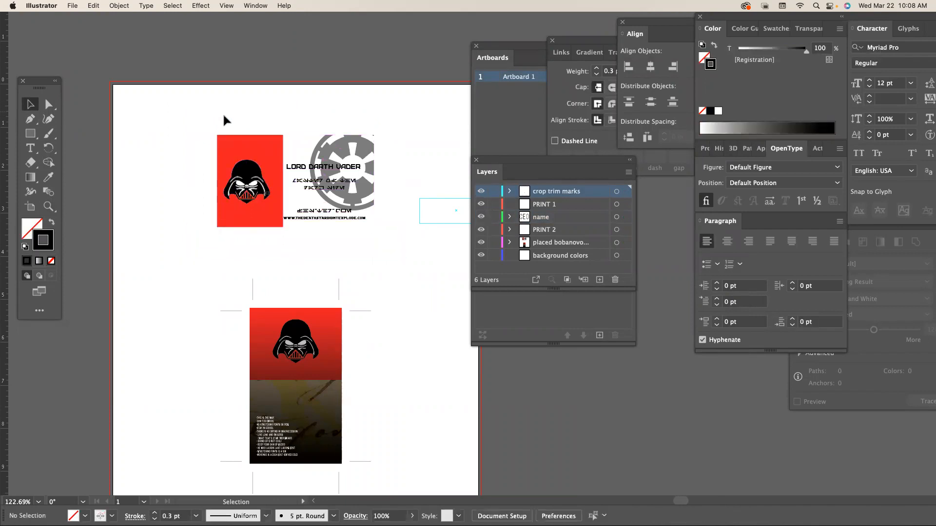
- Copy the complete horizontal Darth Vader card artwork and reopen the recent file 10_UP_BUSINESS CARD.aic
{"action": "left_click_drag", "start_coordinate": [229, 136], "coordinate": [380, 229]}
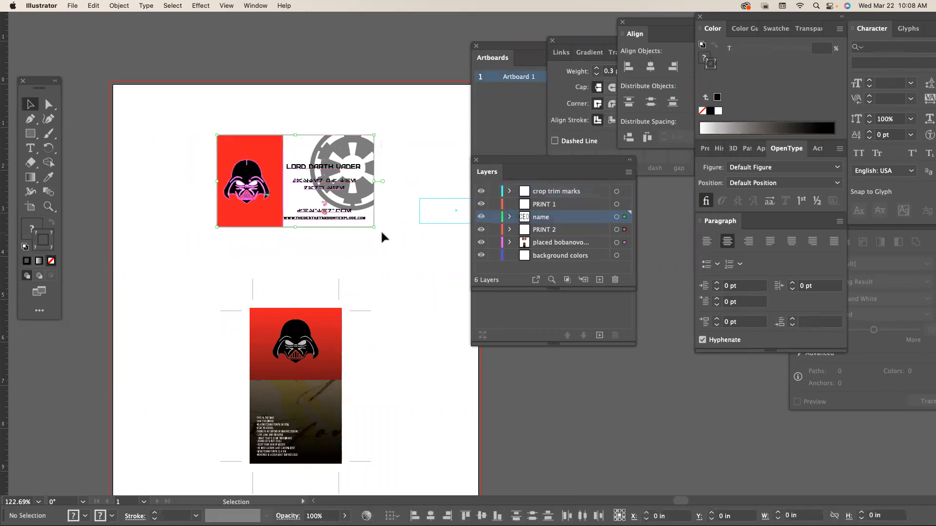
{"action": "key", "text": "a"}
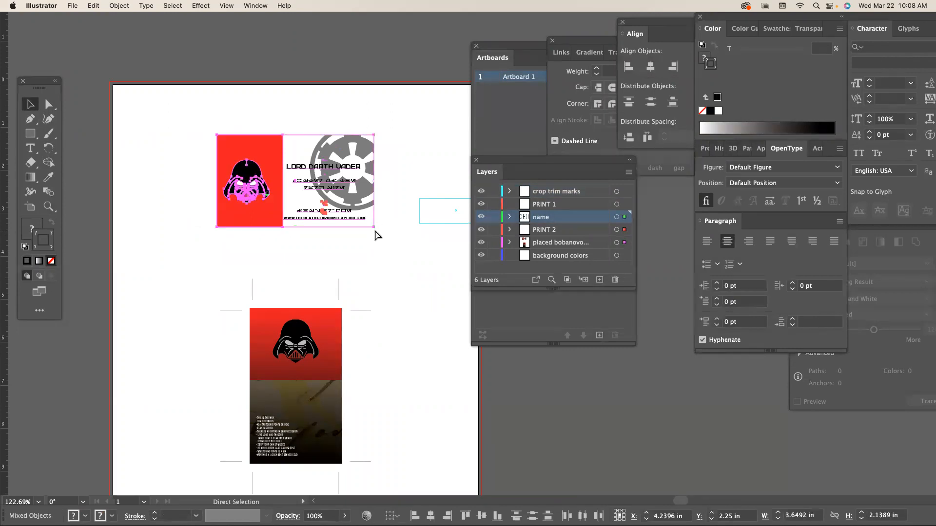
{"action": "key", "text": "v"}
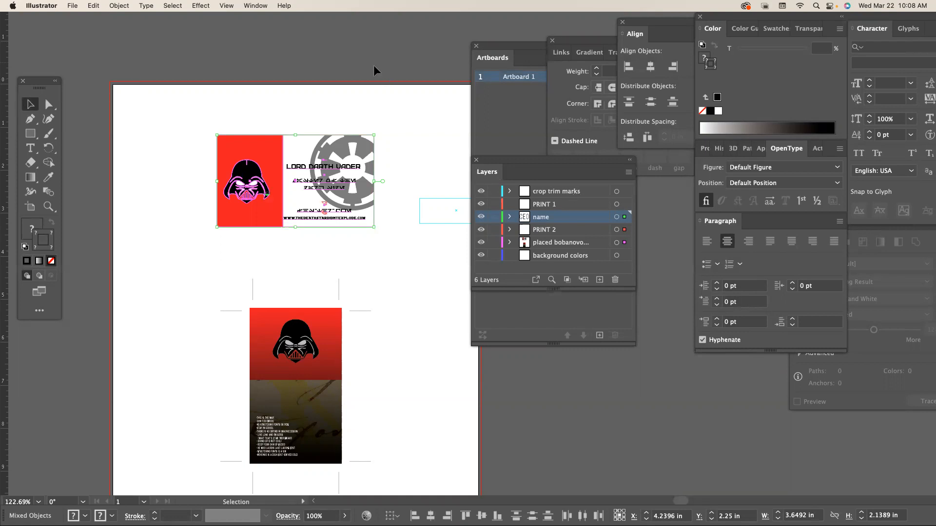
{"action": "left_click", "coordinate": [80, 5]}
{"action": "mouse_move", "coordinate": [83, 52]}
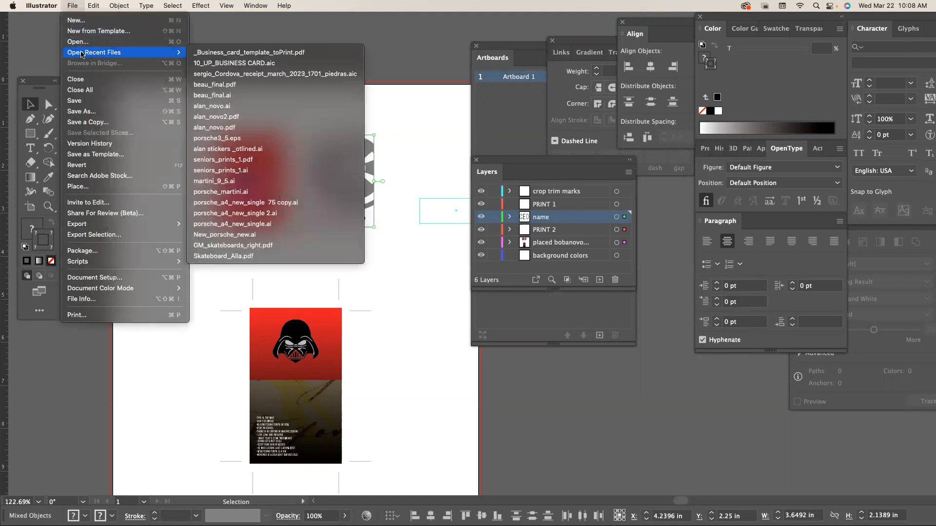
{"action": "left_click", "coordinate": [259, 62]}
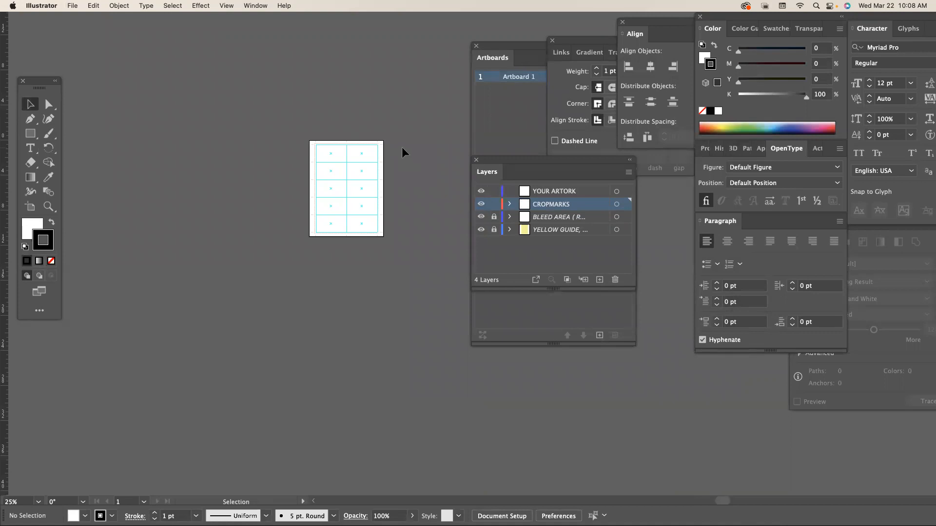
- Lock the CROPMARKS layer and make YOUR ARTORK the active layer
{"action": "key", "text": "super+equal"}
{"action": "key", "text": "super+equal"}
{"action": "key", "text": "super+equal"}
{"action": "left_click_drag", "start_coordinate": [255, 115], "coordinate": [437, 173]}
{"action": "left_click", "coordinate": [494, 203]}
{"action": "left_click", "coordinate": [559, 194]}
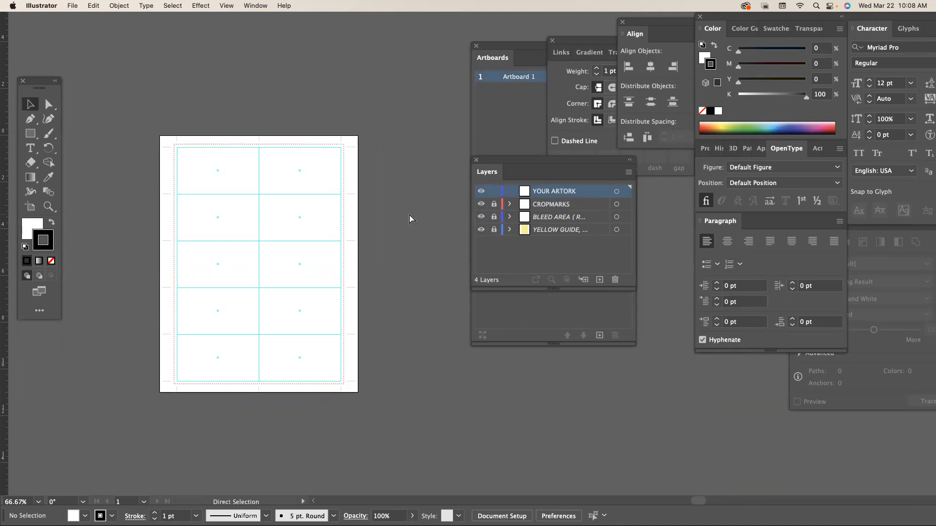
- Paste the card artwork and place it over the upper-left card slot, with its corner aligned to the dashed bleed corner
{"action": "scroll", "coordinate": [408, 214], "scroll_direction": "right", "scroll_amount": 5}
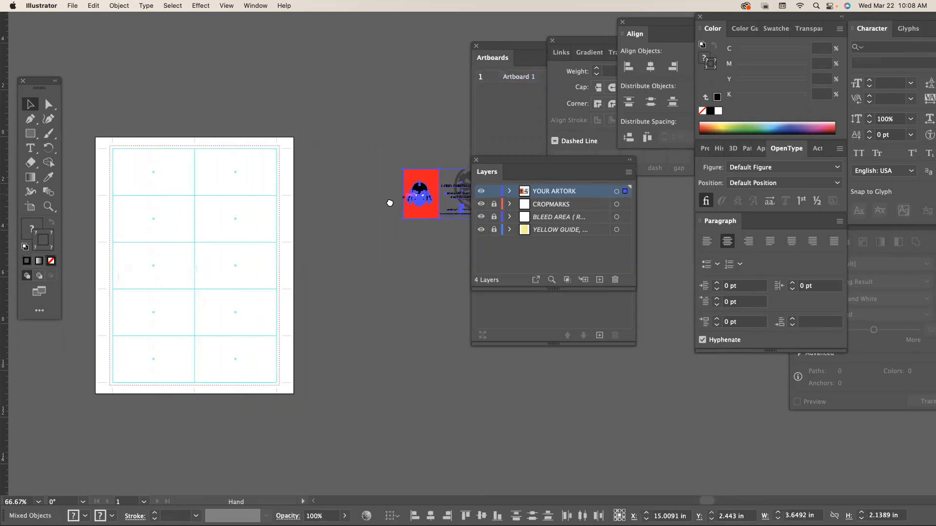
{"action": "left_click", "coordinate": [415, 206]}
{"action": "left_click_drag", "start_coordinate": [417, 207], "coordinate": [429, 190]}
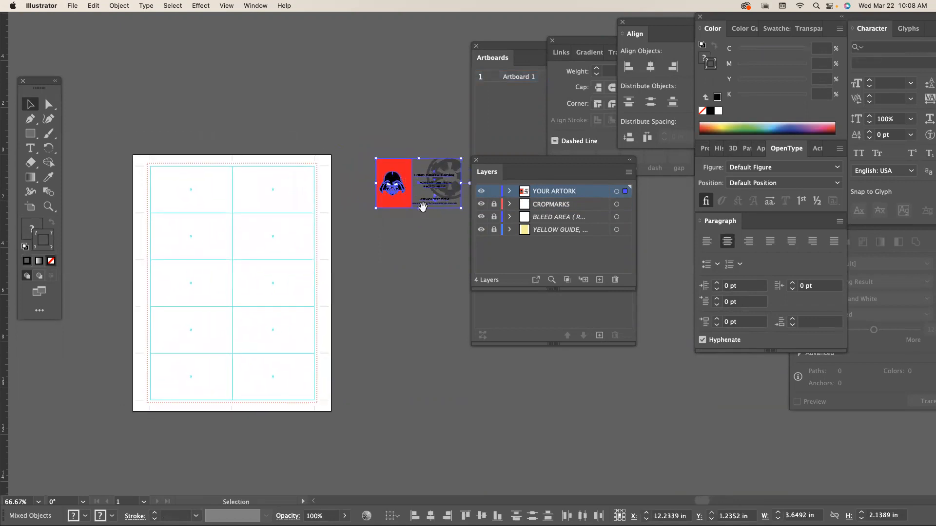
{"action": "left_click_drag", "start_coordinate": [429, 222], "coordinate": [429, 218]}
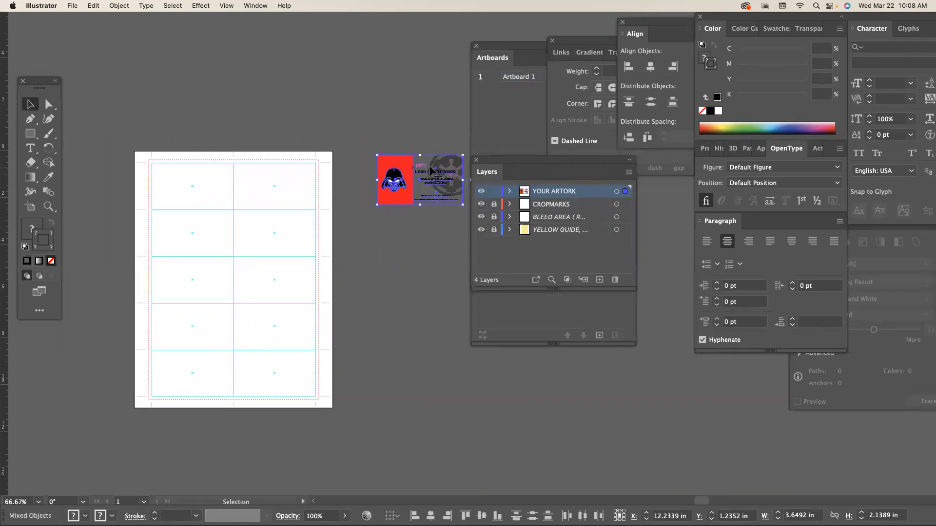
{"action": "left_click_drag", "start_coordinate": [424, 165], "coordinate": [310, 187]}
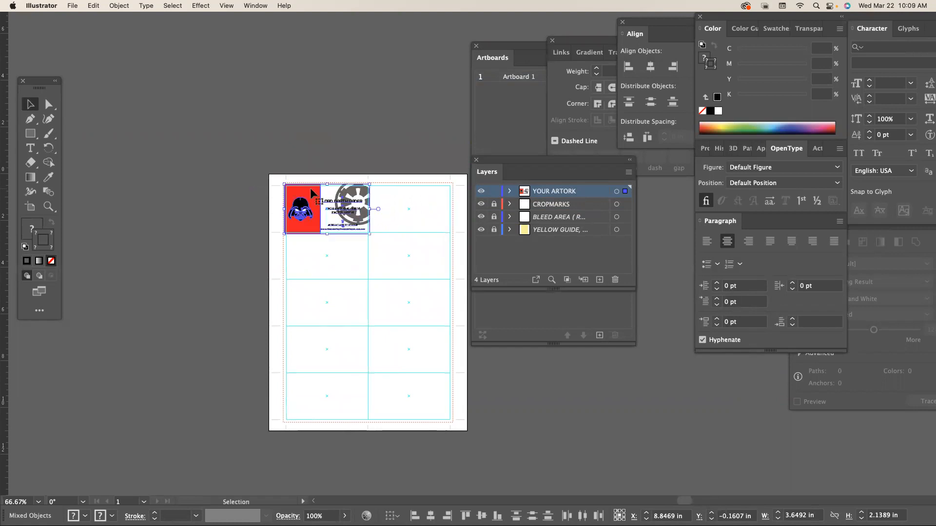
{"action": "key", "text": "super+equal"}
{"action": "key", "text": "super+equal"}
{"action": "key", "text": "super+equal"}
{"action": "key", "text": "space"}
{"action": "left_click_drag", "start_coordinate": [413, 176], "coordinate": [371, 209]}
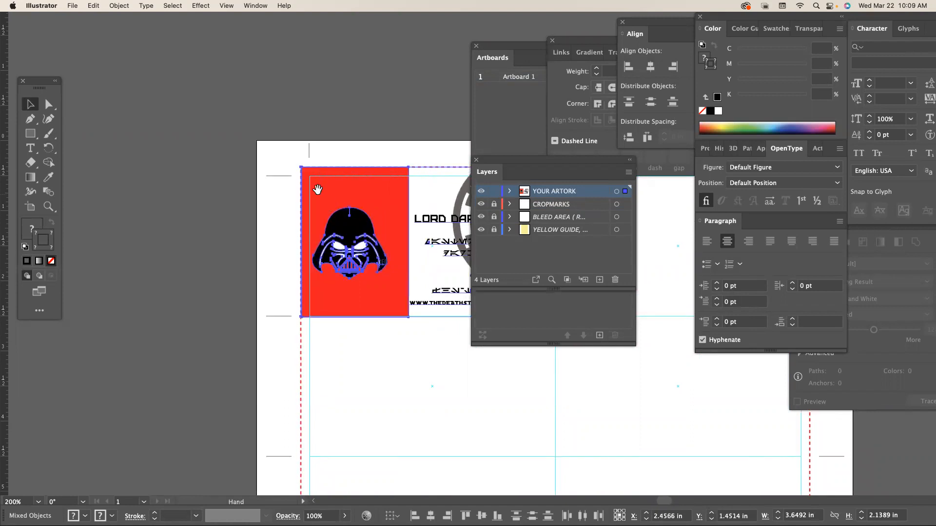
{"action": "scroll", "coordinate": [307, 182], "scroll_direction": "left", "scroll_amount": 2}
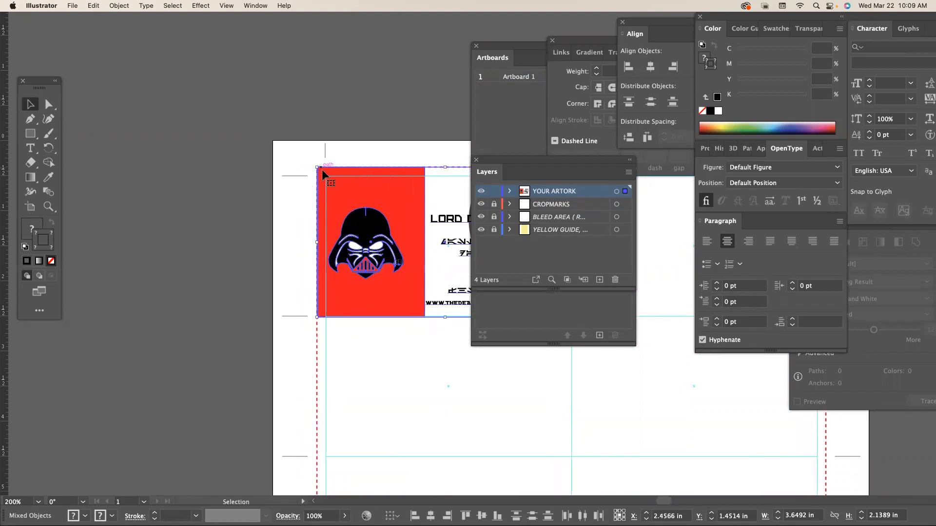
- Pull the red rectangle's top, left and bottom edges in to the card's trim guides, making it about 1.42 by 2.01 in
{"action": "left_click", "coordinate": [274, 145]}
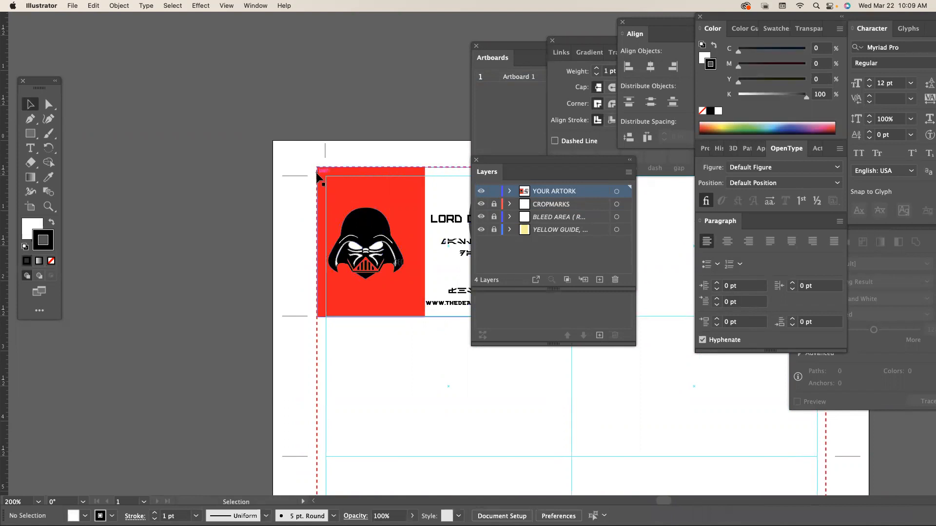
{"action": "left_click", "coordinate": [363, 178]}
{"action": "left_click_drag", "start_coordinate": [372, 170], "coordinate": [370, 175]}
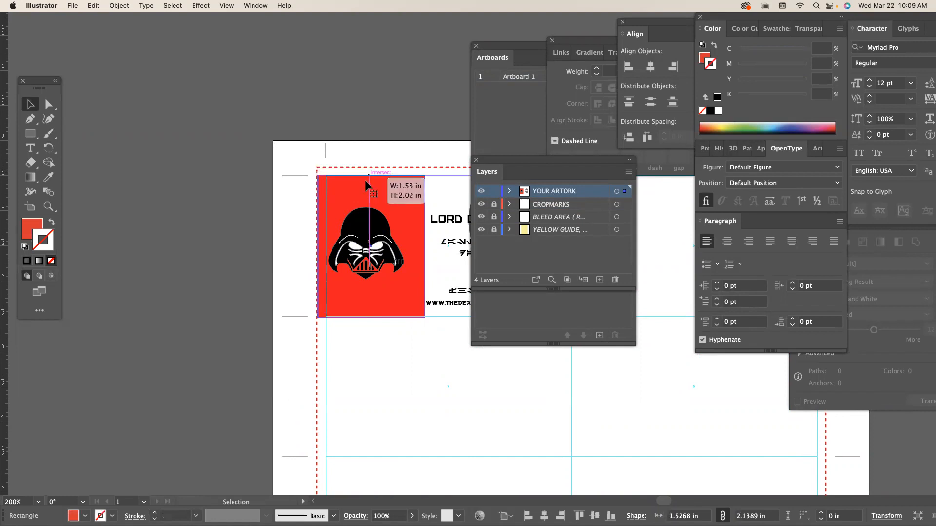
{"action": "scroll", "coordinate": [367, 184], "scroll_direction": "down", "scroll_amount": 2}
{"action": "left_click_drag", "start_coordinate": [310, 209], "coordinate": [317, 209]}
{"action": "scroll", "coordinate": [363, 253], "scroll_direction": "down", "scroll_amount": 2}
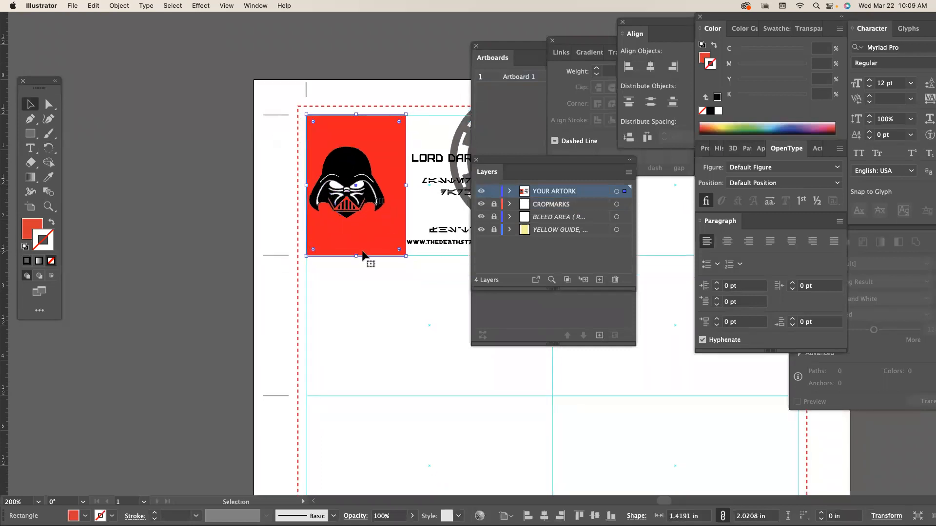
{"action": "left_click_drag", "start_coordinate": [357, 257], "coordinate": [358, 256]}
{"action": "scroll", "coordinate": [361, 247], "scroll_direction": "up", "scroll_amount": 2}
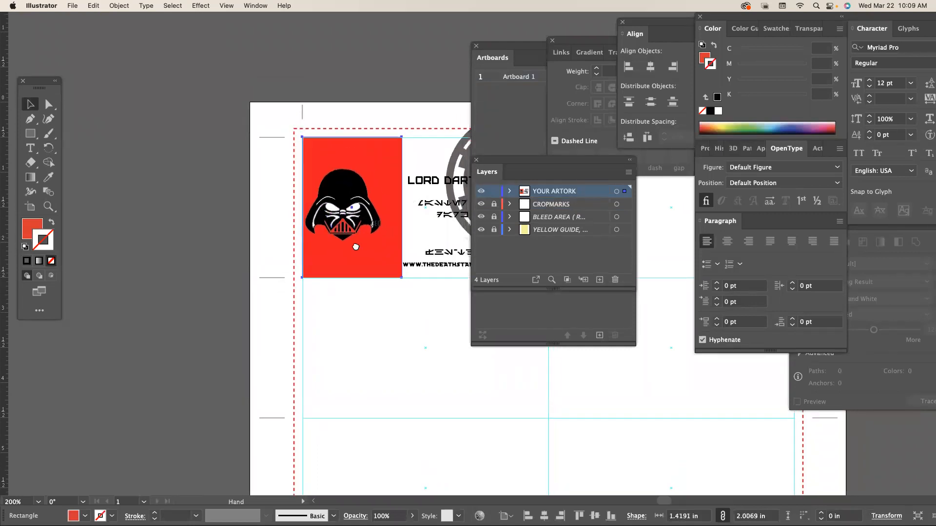
{"action": "left_click", "coordinate": [414, 139]}
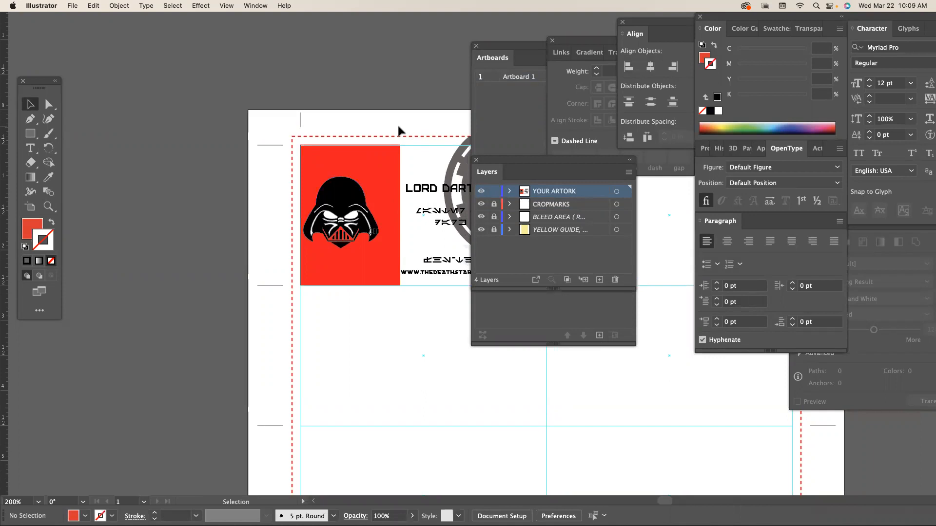
{"action": "left_click", "coordinate": [378, 162]}
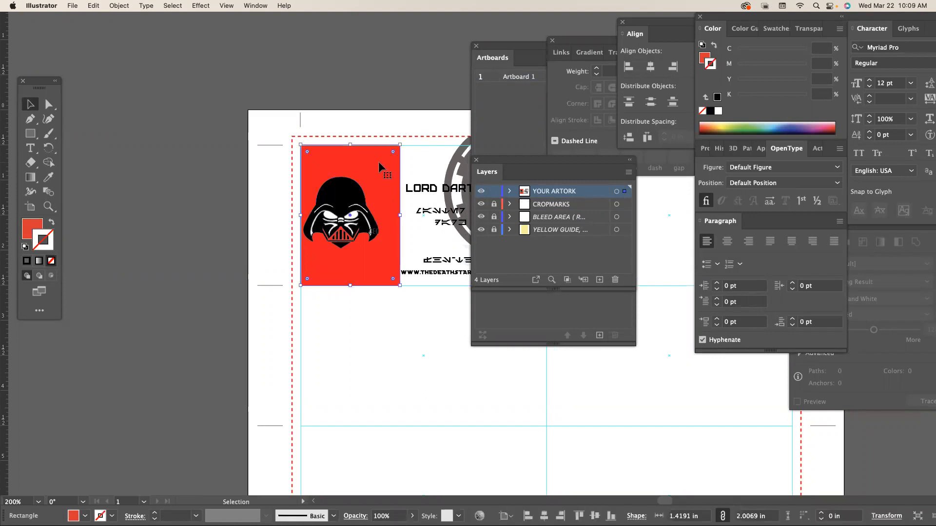
{"action": "key", "text": "c"}
{"action": "left_click", "coordinate": [347, 188]}
{"action": "key", "text": "Return"}
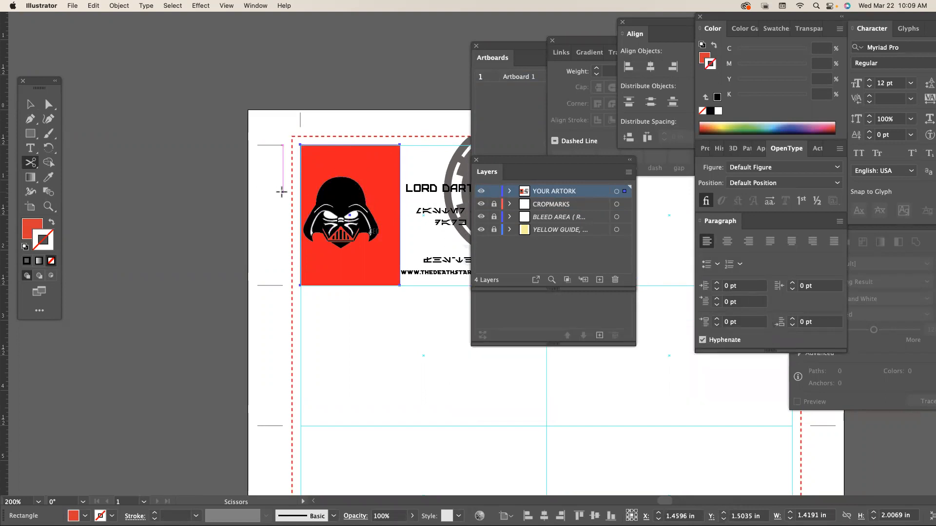
{"action": "key", "text": "super+minus"}
{"action": "key", "text": "super+minus"}
{"action": "key", "text": "super+minus"}
{"action": "key", "text": "super+minus"}
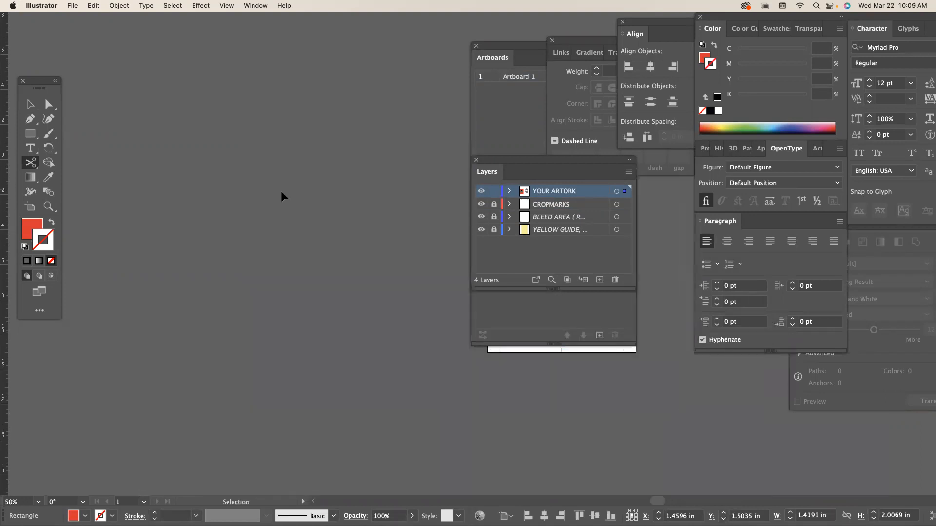
{"action": "key", "text": "super+0"}
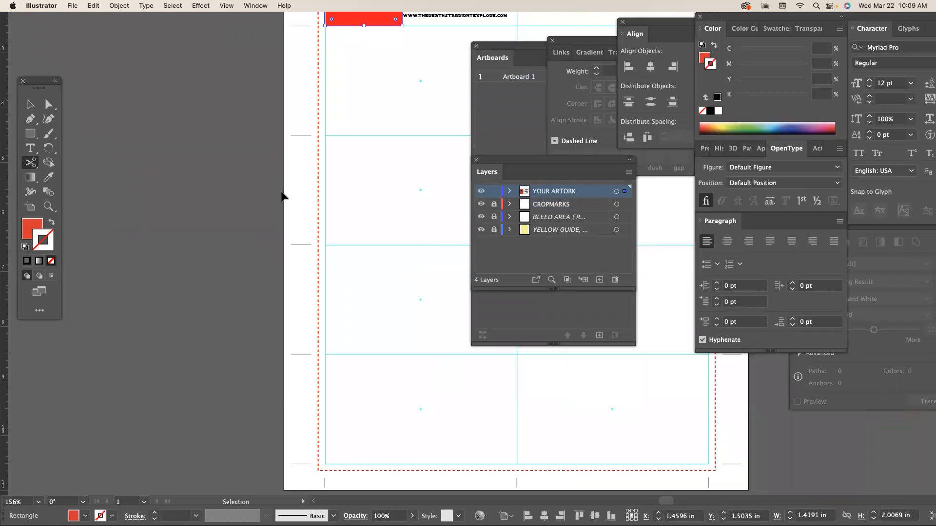
{"action": "scroll", "coordinate": [405, 112], "scroll_direction": "up", "scroll_amount": 8}
{"action": "scroll", "coordinate": [405, 112], "scroll_direction": "right", "scroll_amount": 3}
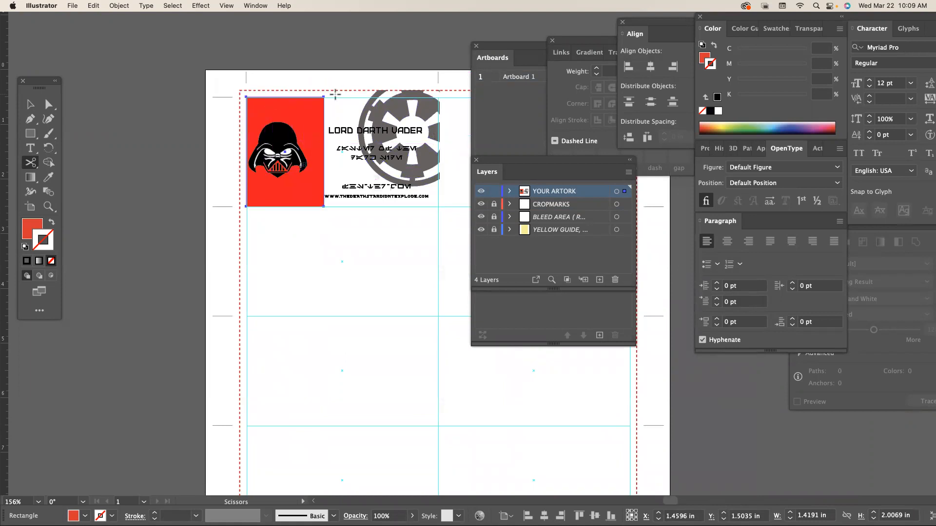
{"action": "key", "text": "v"}
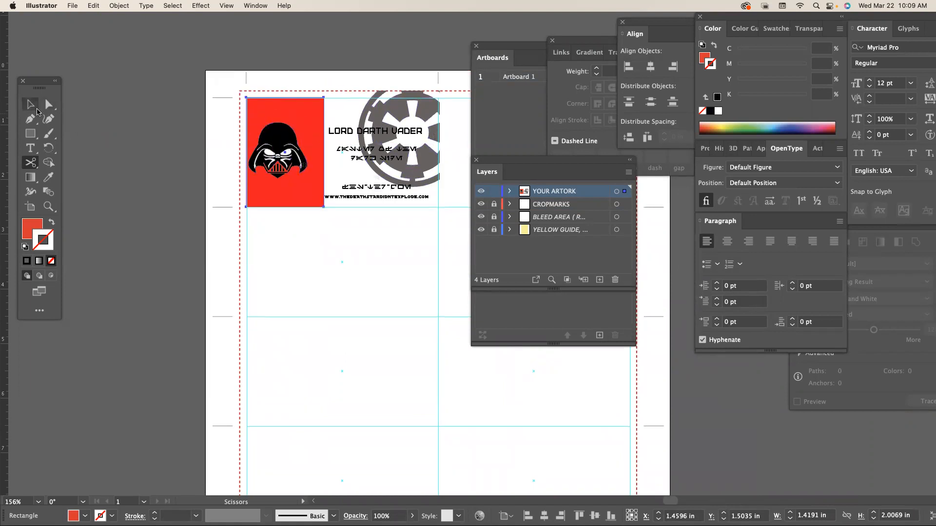
- Try extending the red rectangle's top edge to the dashed bleed line at a height of 2.125 in, and undo it
{"action": "key", "text": "super+plus"}
{"action": "key", "text": "super+plus"}
{"action": "left_click_drag", "start_coordinate": [371, 107], "coordinate": [200, 141]}
{"action": "left_click_drag", "start_coordinate": [341, 82], "coordinate": [340, 69]}
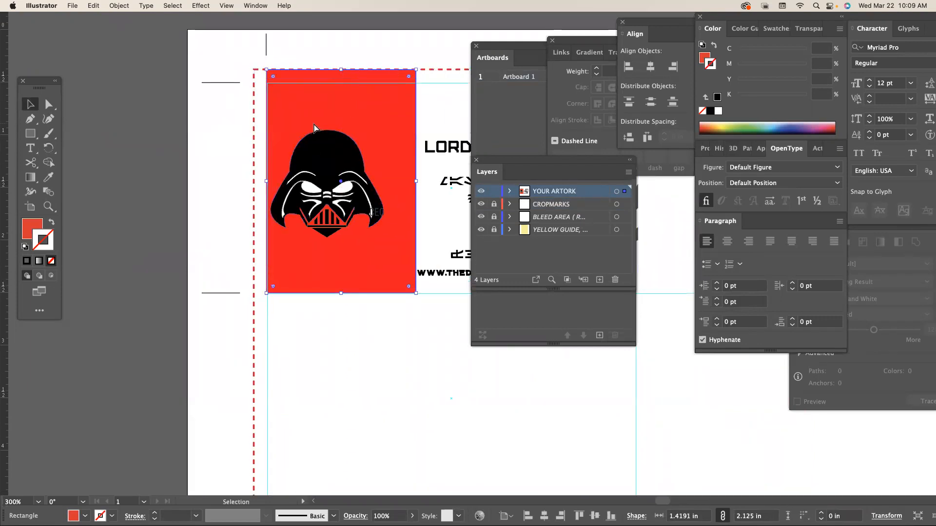
{"action": "key", "text": "super+z"}
- Try moving the clipped Imperial emblem group away from the bleed corner, and undo the move
{"action": "left_click_drag", "start_coordinate": [310, 119], "coordinate": [177, 116]}
{"action": "left_click_drag", "start_coordinate": [252, 95], "coordinate": [223, 89]}
{"action": "key", "text": "super+minus"}
{"action": "left_click_drag", "start_coordinate": [371, 177], "coordinate": [209, 126]}
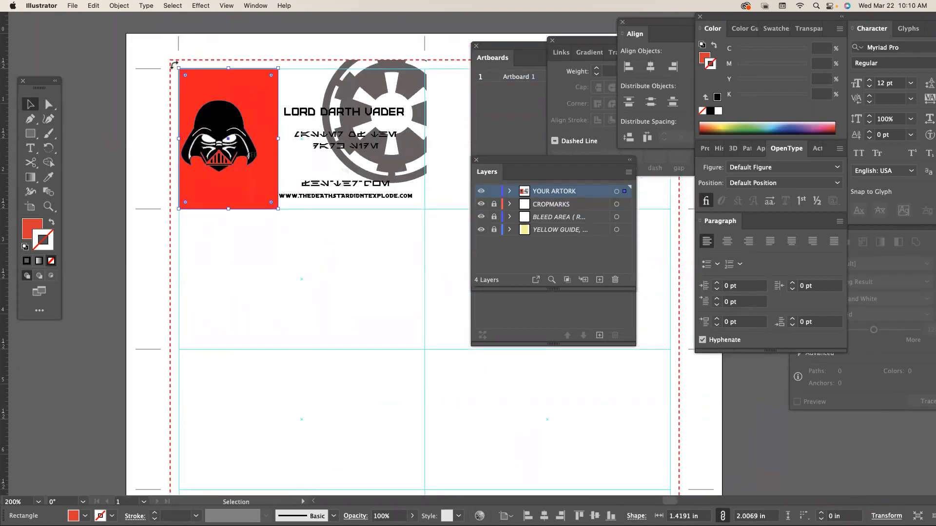
{"action": "left_click_drag", "start_coordinate": [170, 63], "coordinate": [253, 105]}
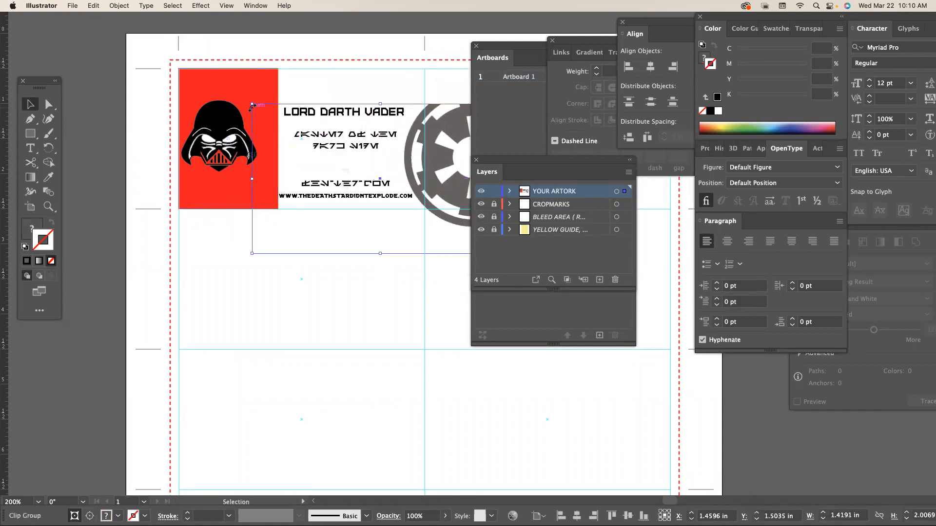
{"action": "key", "text": "super+z"}
- Try scaling the whole card proportionally to about 3.98 by 2.33 in and shifting it to the bleed corner, and undo both changes
{"action": "left_click_drag", "start_coordinate": [391, 233], "coordinate": [153, 67]}
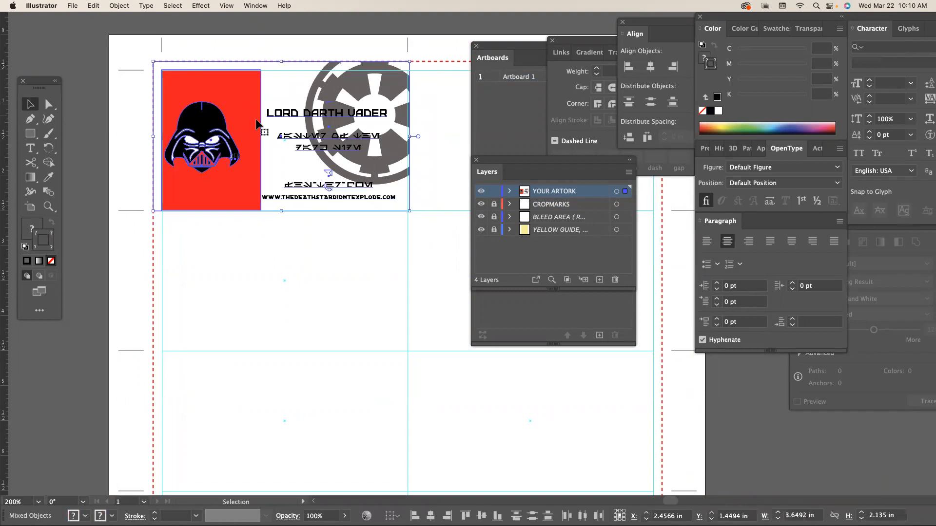
{"action": "left_click_drag", "start_coordinate": [410, 212], "coordinate": [422, 225]}
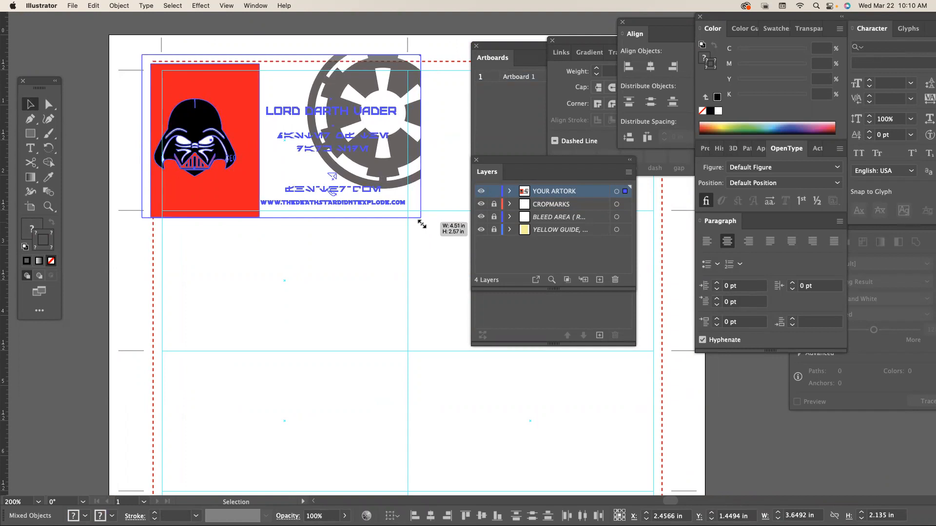
{"action": "left_click_drag", "start_coordinate": [421, 224], "coordinate": [422, 225]}
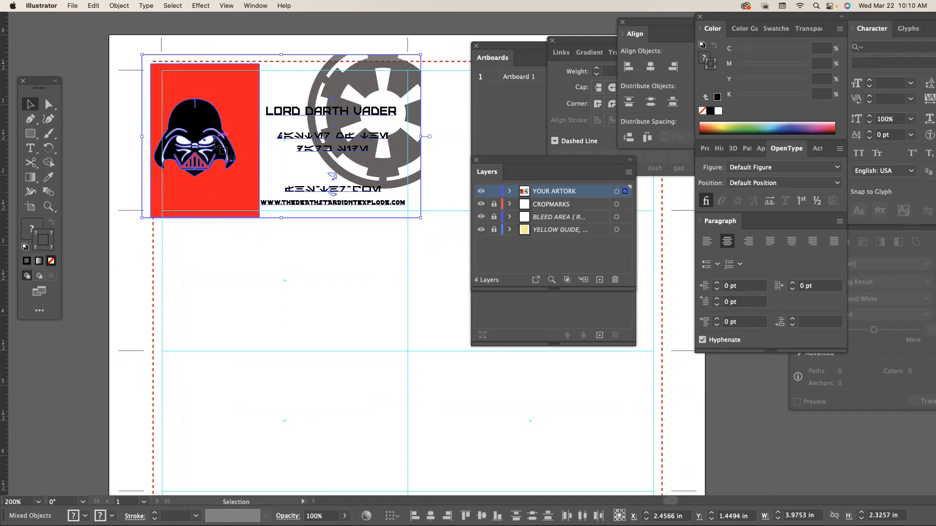
{"action": "left_click_drag", "start_coordinate": [205, 134], "coordinate": [207, 133]}
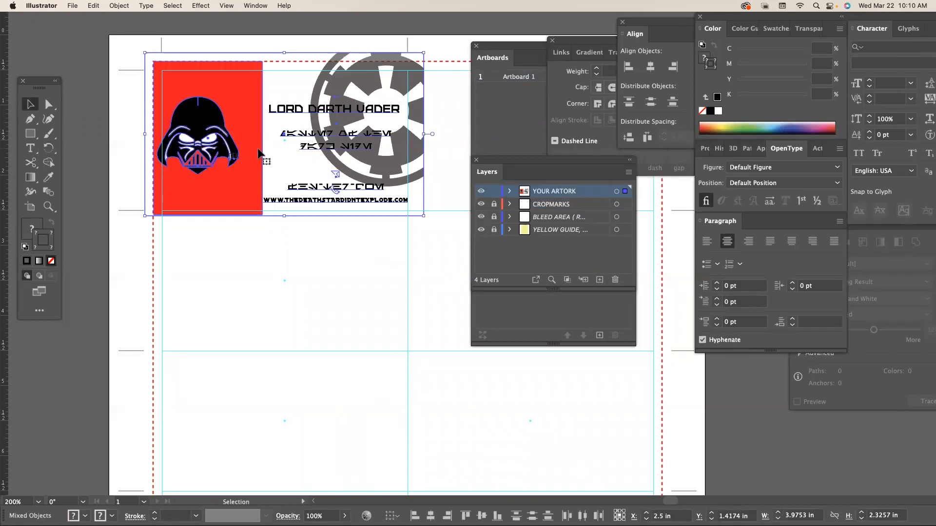
{"action": "key", "text": "super+z"}
{"action": "key", "text": "super+z"}
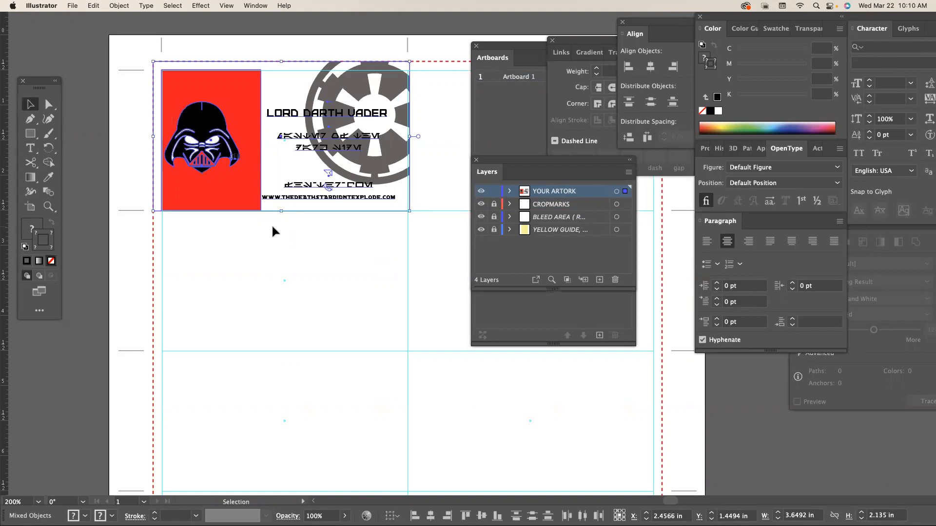
- Extend only the red rectangle's top and left edges to the dashed bleed line with Direct Selection, making it about 1.54 by 2.125 in
{"action": "left_click", "coordinate": [49, 104]}
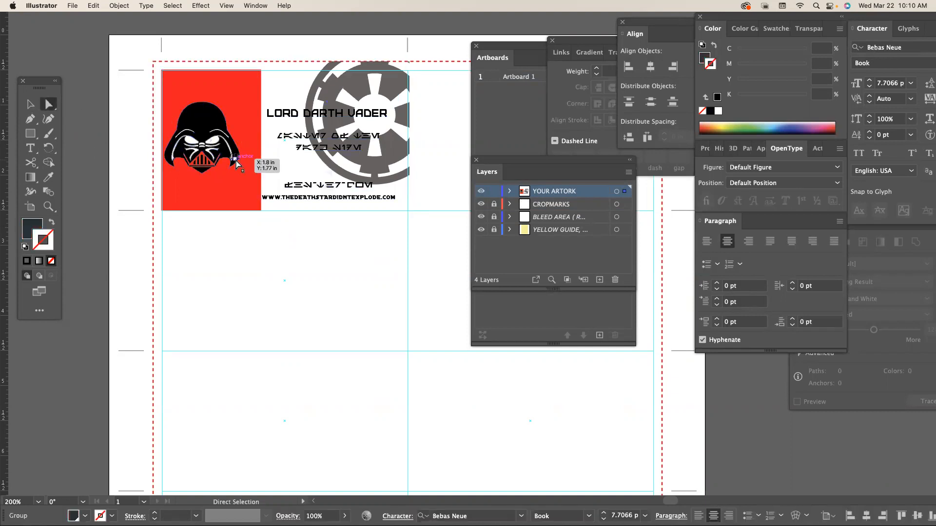
{"action": "left_click", "coordinate": [218, 83]}
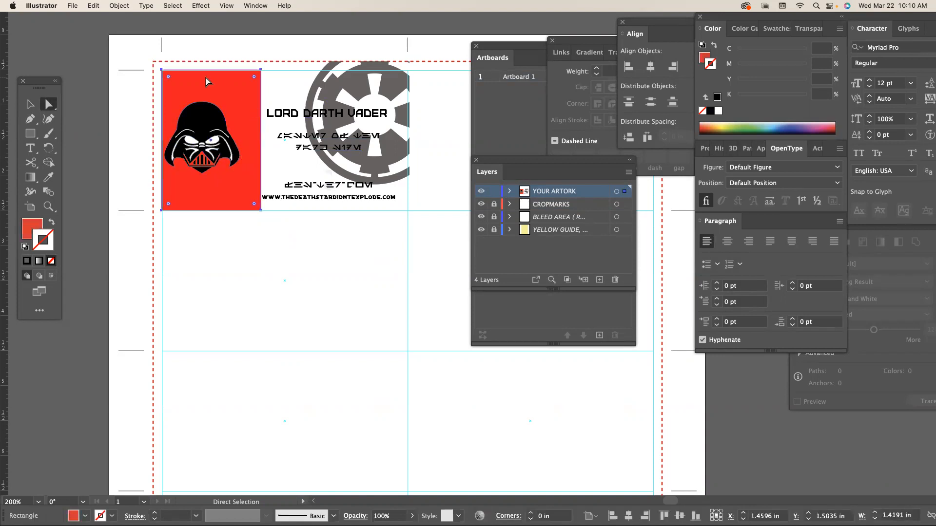
{"action": "left_click", "coordinate": [123, 92]}
{"action": "left_click", "coordinate": [202, 70]}
{"action": "left_click_drag", "start_coordinate": [203, 71], "coordinate": [203, 61]}
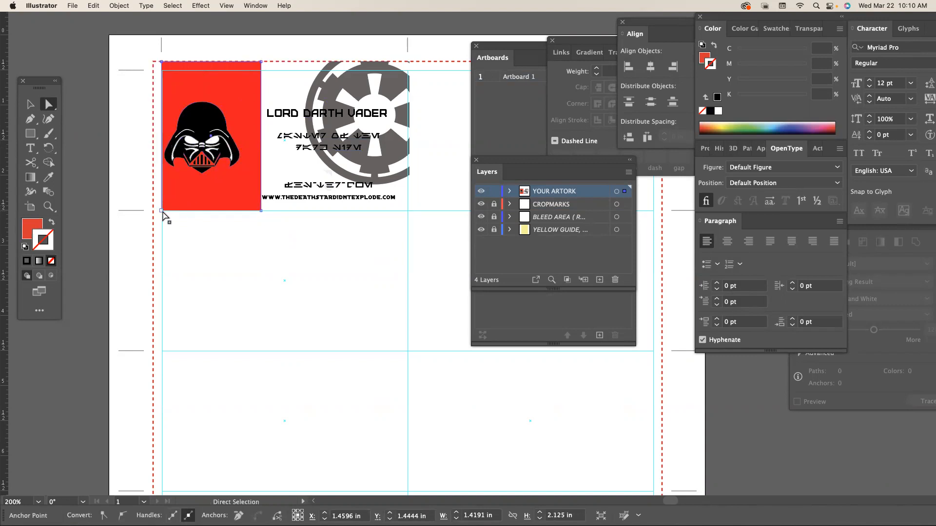
{"action": "left_click_drag", "start_coordinate": [162, 190], "coordinate": [153, 190]}
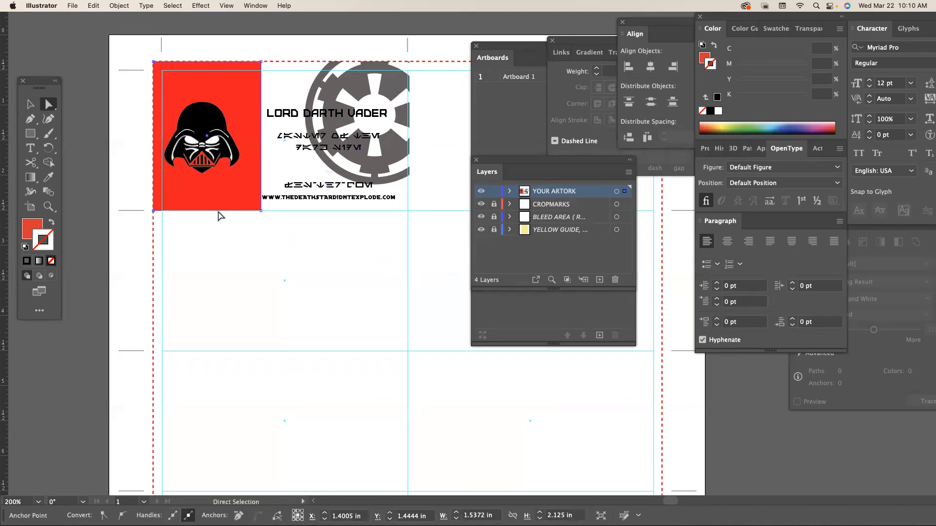
- Move only the right edge of the Imperial emblem's clipping path to the vertical trim guide, making the path about 3.62 in wide
{"action": "left_click", "coordinate": [288, 246]}
{"action": "scroll", "coordinate": [279, 223], "scroll_direction": "right", "scroll_amount": 3}
{"action": "scroll", "coordinate": [292, 199], "scroll_direction": "up", "scroll_amount": 1}
{"action": "left_click", "coordinate": [306, 171]}
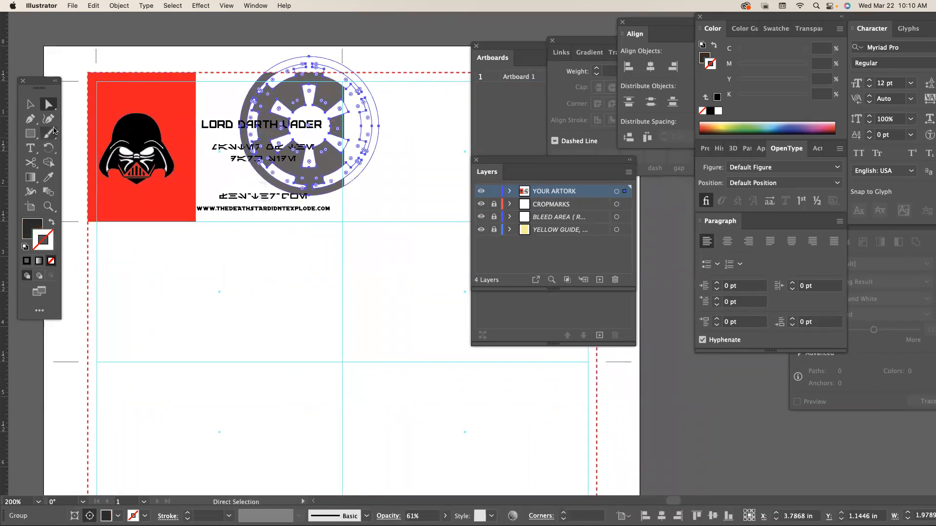
{"action": "scroll", "coordinate": [398, 203], "scroll_direction": "right", "scroll_amount": 3}
{"action": "scroll", "coordinate": [398, 204], "scroll_direction": "up", "scroll_amount": 1}
{"action": "left_click", "coordinate": [340, 220]}
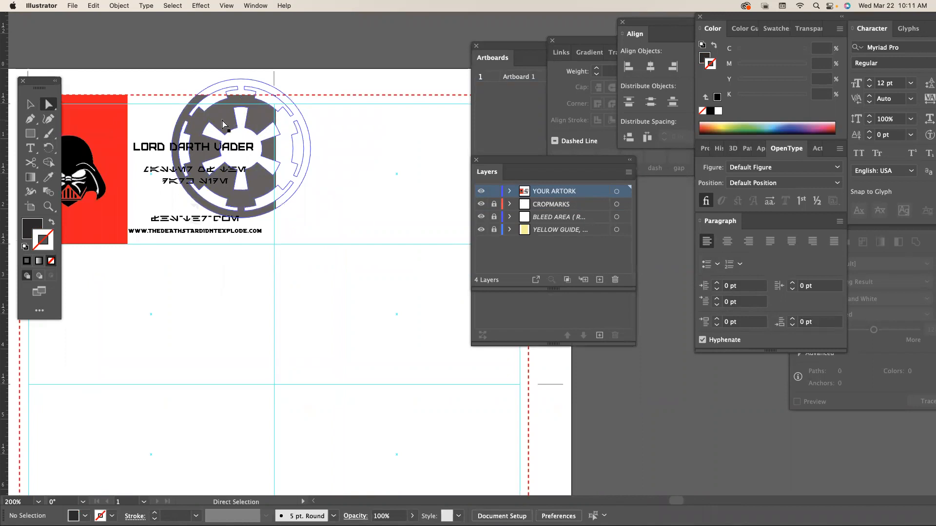
{"action": "key", "text": "super+equal"}
{"action": "key", "text": "super+equal"}
{"action": "left_click_drag", "start_coordinate": [161, 180], "coordinate": [353, 278]}
{"action": "left_click_drag", "start_coordinate": [280, 177], "coordinate": [399, 186]}
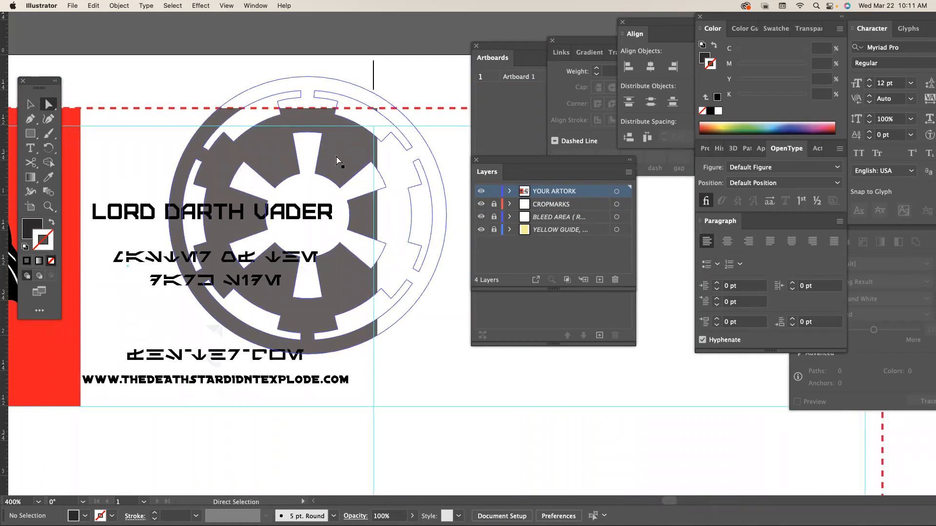
{"action": "key", "text": "super+equal"}
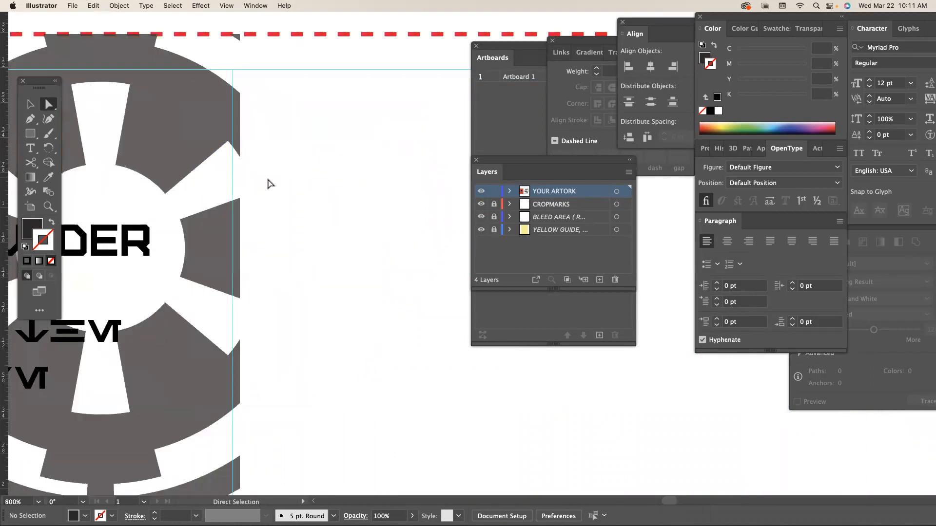
{"action": "scroll", "coordinate": [269, 170], "scroll_direction": "left", "scroll_amount": 2}
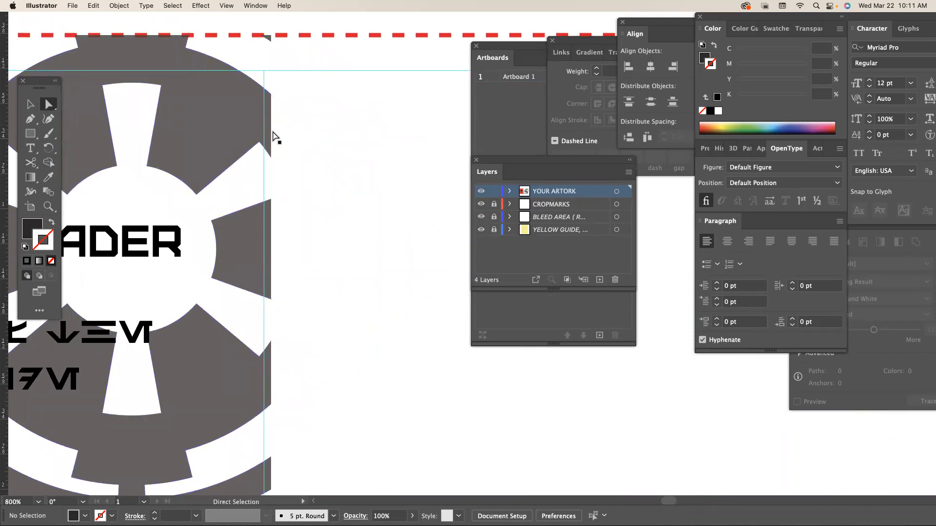
{"action": "left_click", "coordinate": [271, 132]}
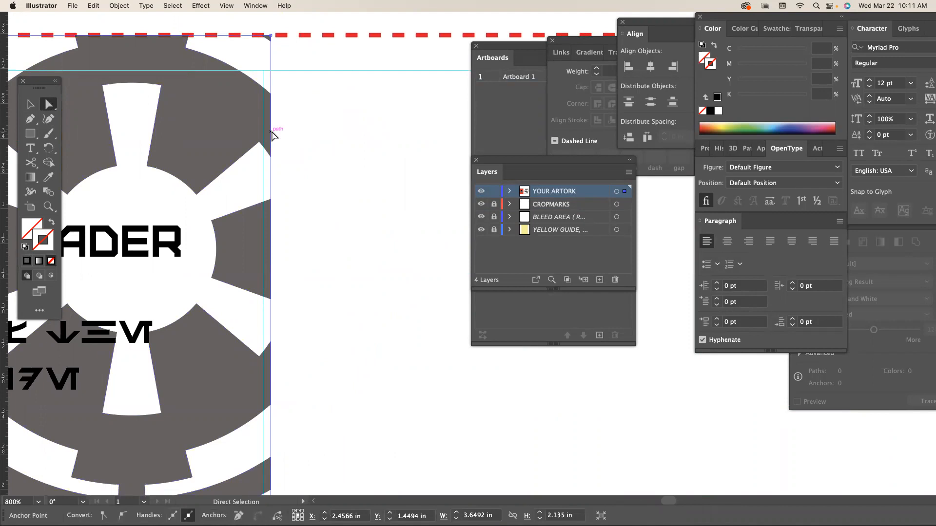
{"action": "key", "text": "Left"}
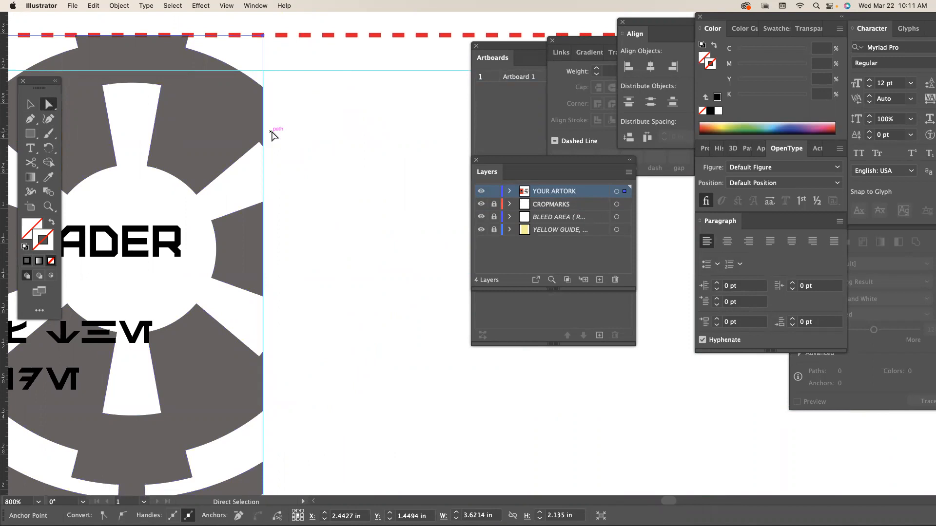
- Try nudging the clipping path's right edge beyond the trim guide, and return it to the guide
{"action": "key", "text": "Right"}
{"action": "key", "text": "Right"}
{"action": "key", "text": "Right"}
{"action": "key", "text": "Right"}
{"action": "key", "text": "Right"}
{"action": "key", "text": "Right"}
{"action": "key", "text": "Right"}
{"action": "key", "text": "Right"}
{"action": "key", "text": "Left"}
{"action": "key", "text": "Left"}
{"action": "key", "text": "Left"}
{"action": "key", "text": "Left"}
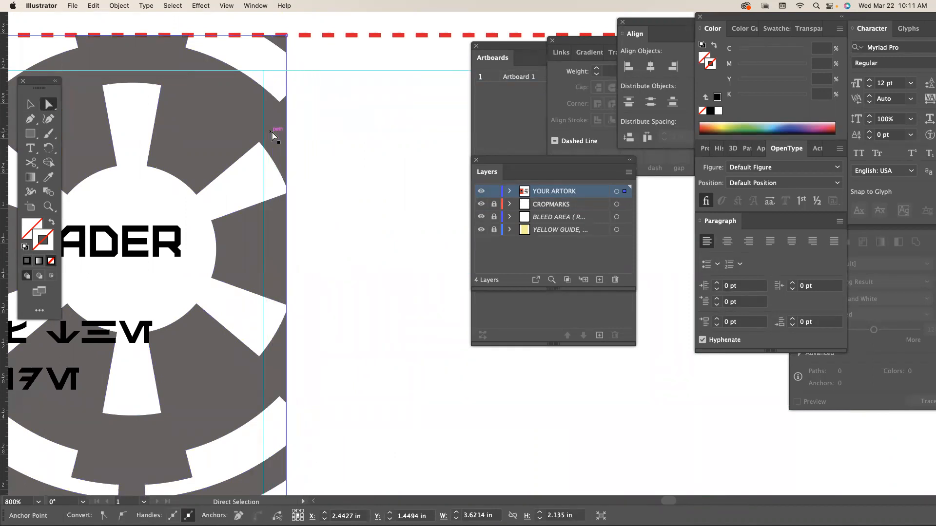
{"action": "key", "text": "Left"}
{"action": "key", "text": "Left"}
{"action": "key", "text": "Left"}
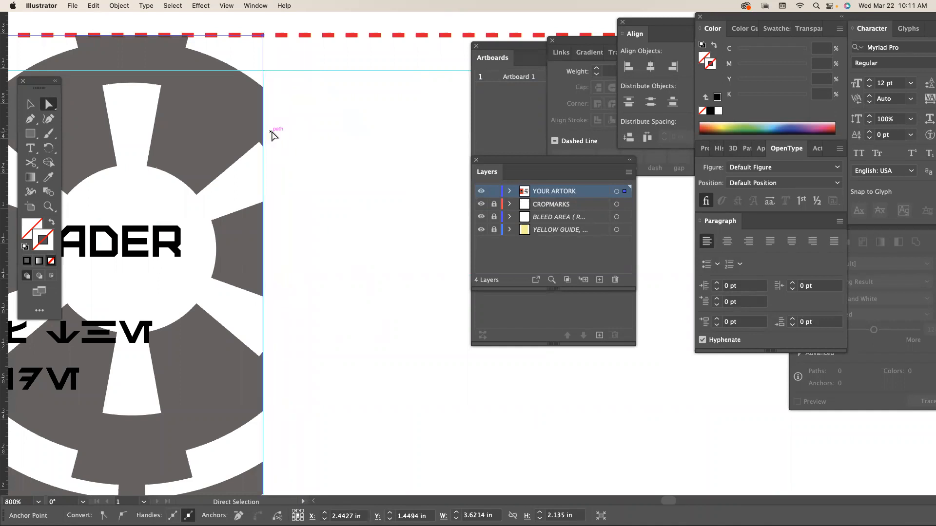
- Reposition the Artboards and Layers panels clear of the whole first card
{"action": "left_click_drag", "start_coordinate": [273, 136], "coordinate": [292, 124]}
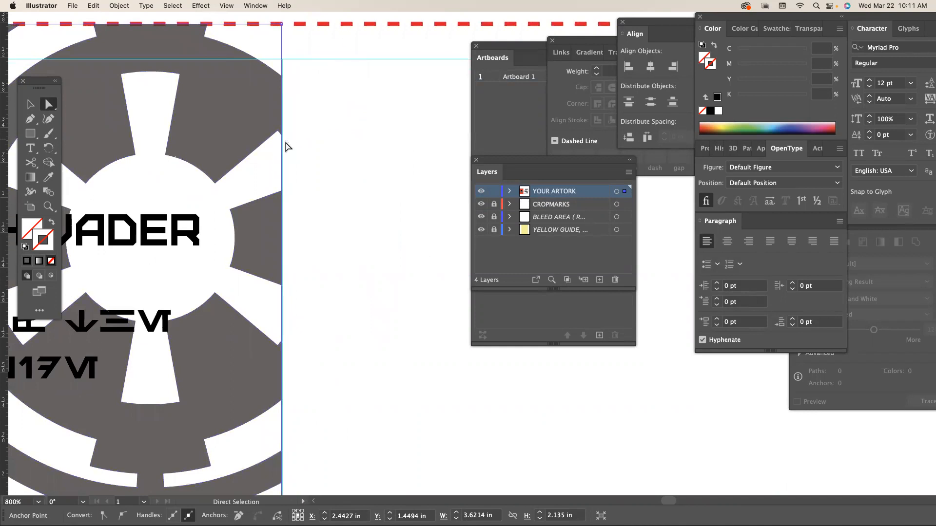
{"action": "key", "text": "super+minus"}
{"action": "key", "text": "super+minus"}
{"action": "key", "text": "super+minus"}
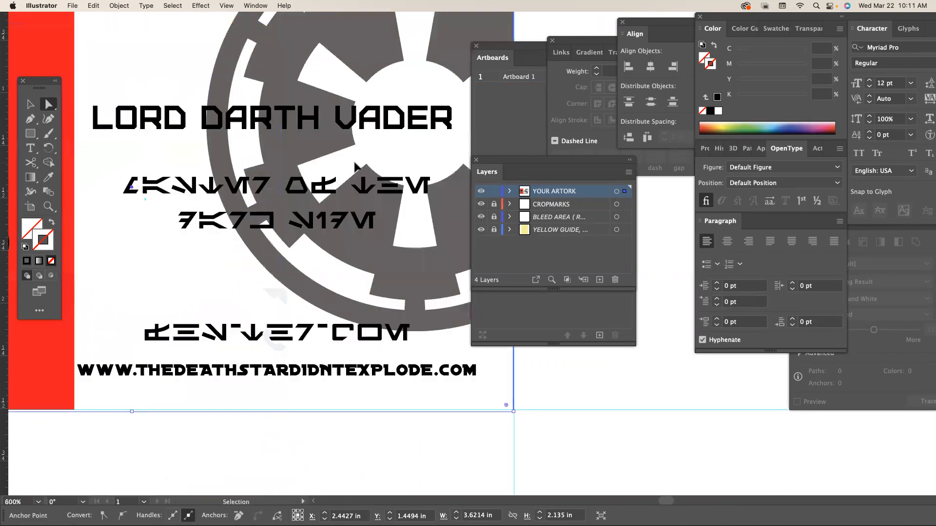
{"action": "mouse_move", "coordinate": [359, 186]}
{"action": "left_mouse_down"}
{"action": "mouse_move", "coordinate": [264, 144]}
{"action": "mouse_move", "coordinate": [319, 184]}
{"action": "mouse_move", "coordinate": [350, 187]}
{"action": "left_mouse_up"}
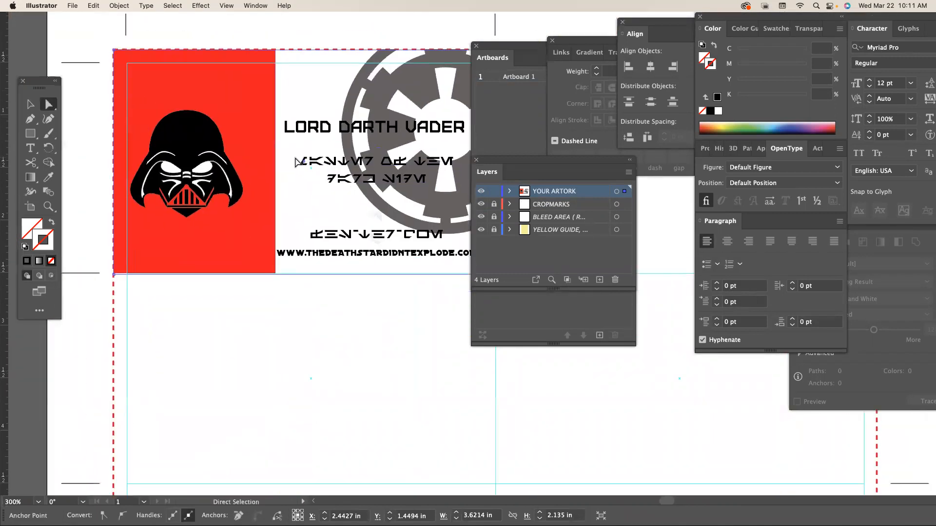
{"action": "left_click_drag", "start_coordinate": [497, 53], "coordinate": [613, 242]}
{"action": "left_click_drag", "start_coordinate": [520, 167], "coordinate": [683, 208]}
{"action": "scroll", "coordinate": [234, 156], "scroll_direction": "left", "scroll_amount": 1}
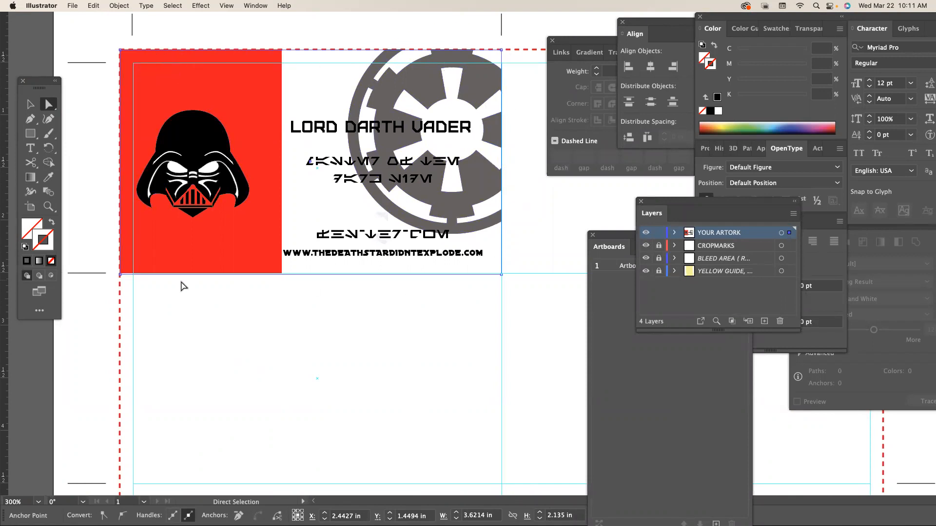
- Examine closely how the red rectangle's lower edge lines up with the horizontal trim guide and crop mark
{"action": "left_click", "coordinate": [166, 280]}
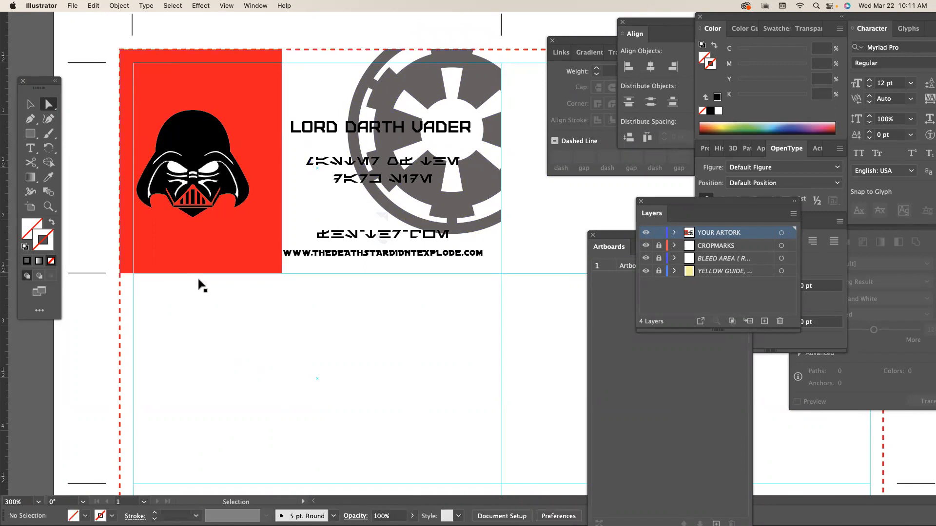
{"action": "key", "text": "super+="}
{"action": "key", "text": "super+="}
{"action": "left_click_drag", "start_coordinate": [110, 270], "coordinate": [459, 208]}
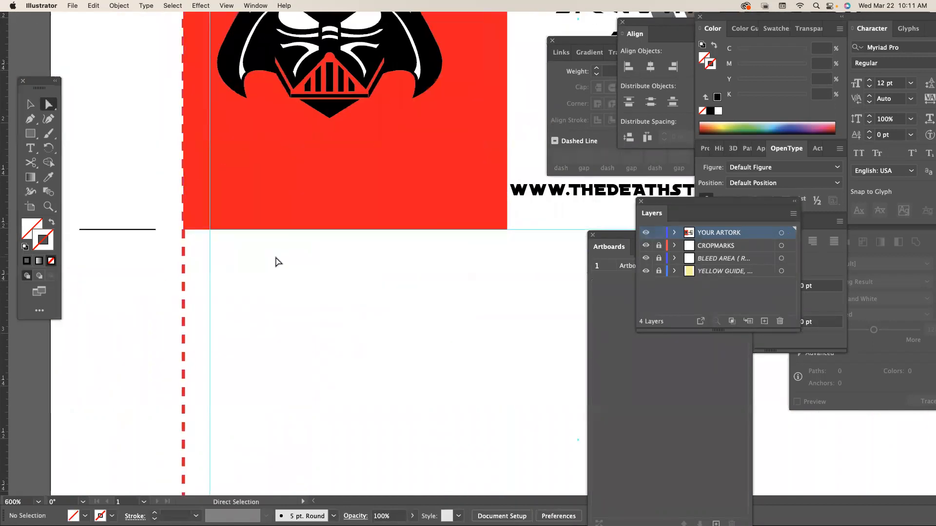
{"action": "key", "text": "super+="}
{"action": "key", "text": "super+="}
{"action": "key", "text": "super+="}
{"action": "left_click_drag", "start_coordinate": [253, 278], "coordinate": [425, 255]}
{"action": "left_click_drag", "start_coordinate": [292, 217], "coordinate": [456, 328]}
{"action": "left_click_drag", "start_coordinate": [381, 335], "coordinate": [358, 241]}
{"action": "left_click_drag", "start_coordinate": [359, 279], "coordinate": [313, 422]}
{"action": "right_click", "coordinate": [340, 300]}
{"action": "left_click", "coordinate": [329, 388]}
{"action": "key", "text": "super+minus"}
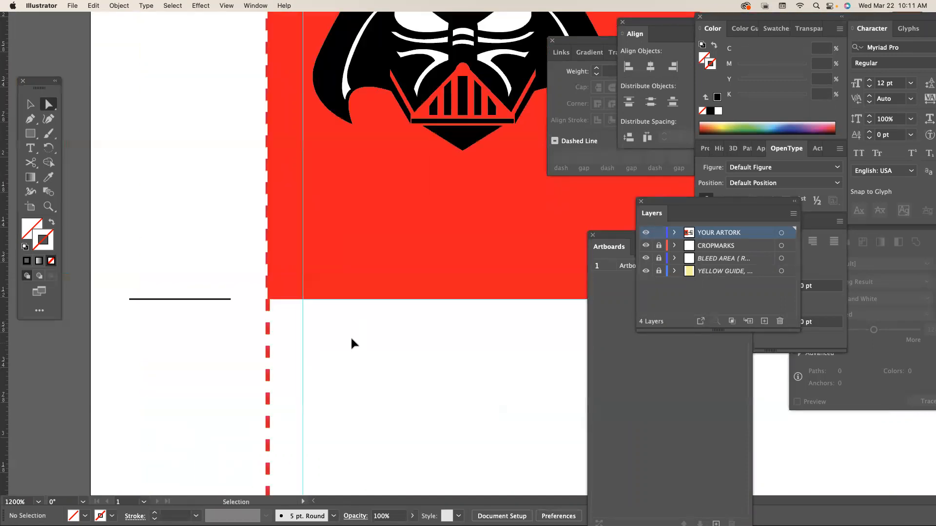
{"action": "key", "text": "super+minus"}
{"action": "key", "text": "super+minus"}
{"action": "left_click_drag", "start_coordinate": [451, 257], "coordinate": [256, 363]}
- Select the Darth Vader helmet and examine its clearance from the left trim guide
{"action": "left_click", "coordinate": [29, 105]}
{"action": "left_click", "coordinate": [273, 178]}
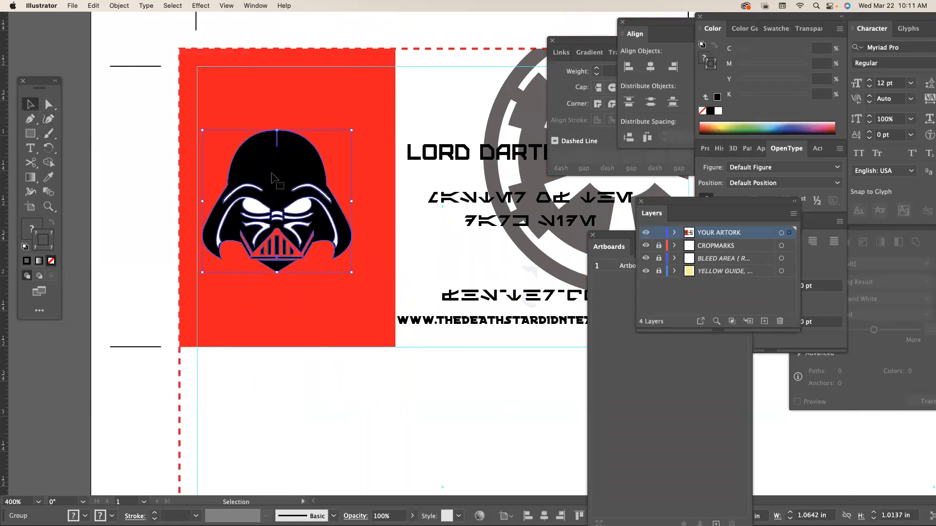
{"action": "left_click", "coordinate": [48, 206]}
{"action": "left_click_drag", "start_coordinate": [187, 213], "coordinate": [224, 277]}
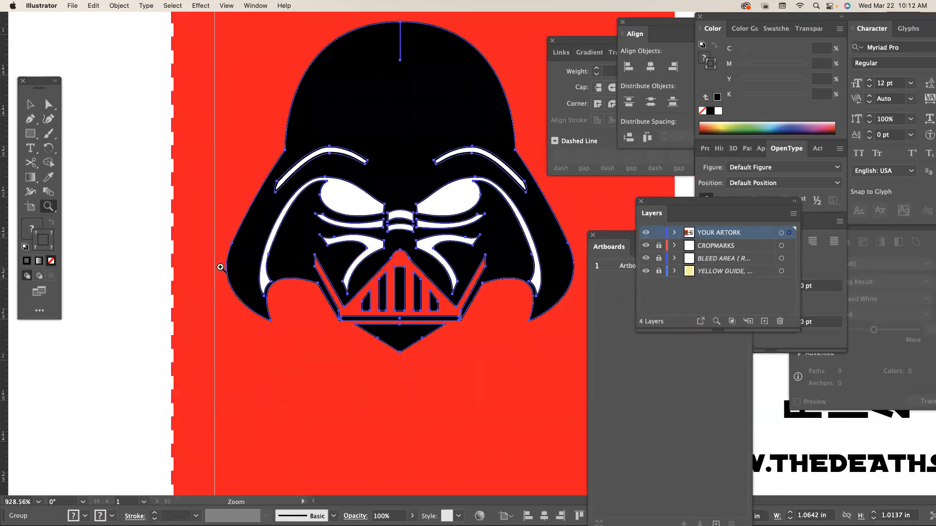
{"action": "left_click", "coordinate": [36, 104]}
{"action": "key", "text": "super+minus"}
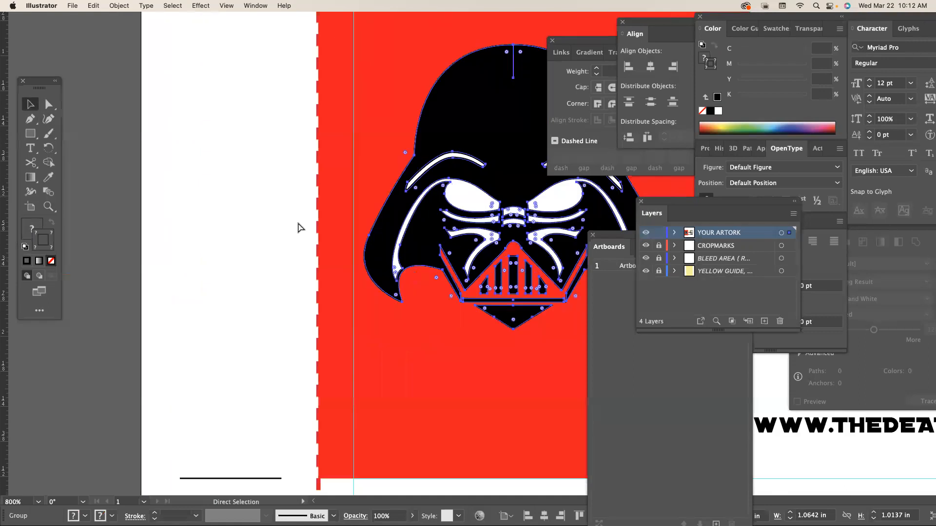
{"action": "left_click_drag", "start_coordinate": [343, 216], "coordinate": [290, 216]}
{"action": "key", "text": "super+minus"}
{"action": "key", "text": "super+minus"}
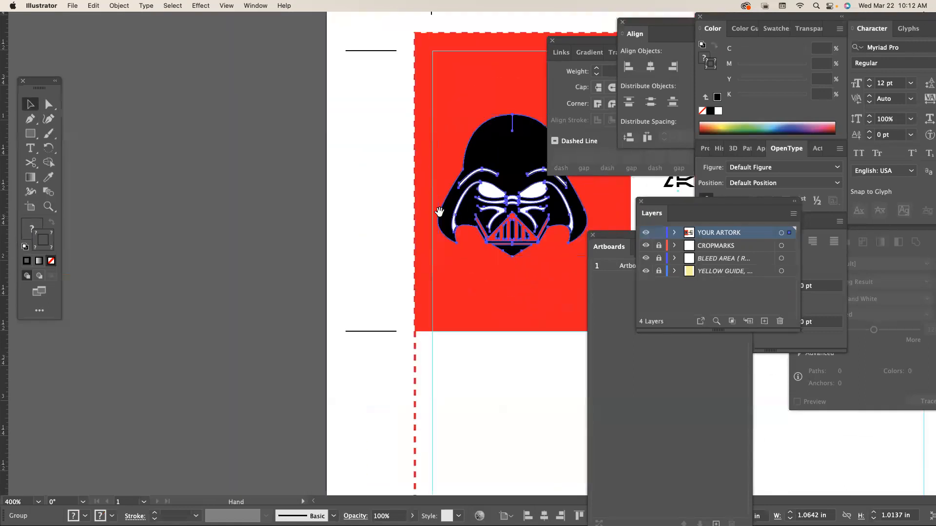
{"action": "left_click_drag", "start_coordinate": [439, 212], "coordinate": [283, 201]}
- Nudge the Darth Vader helmet slightly to the right, away from the left trim guide
{"action": "left_click", "coordinate": [219, 157]}
{"action": "left_click", "coordinate": [345, 155]}
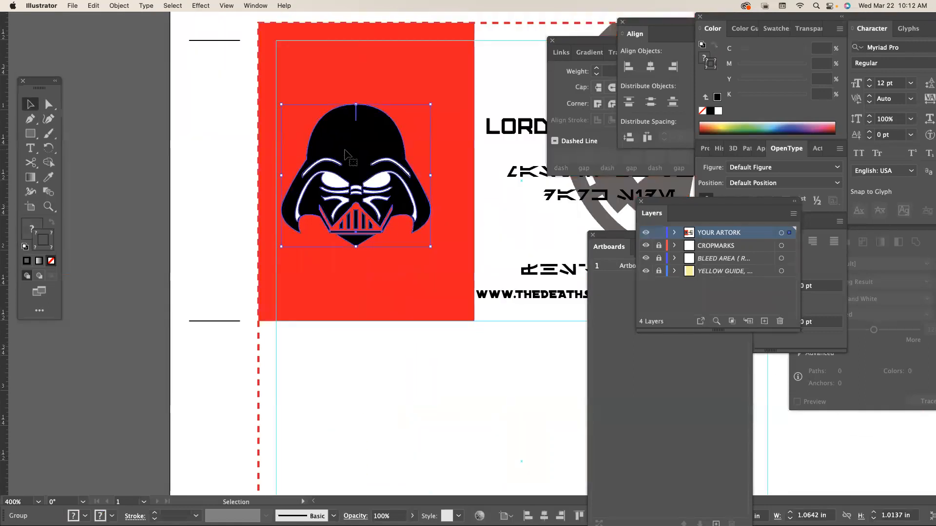
{"action": "key", "text": "Right"}
{"action": "key", "text": "Right"}
{"action": "key", "text": "Right"}
{"action": "key", "text": "Right"}
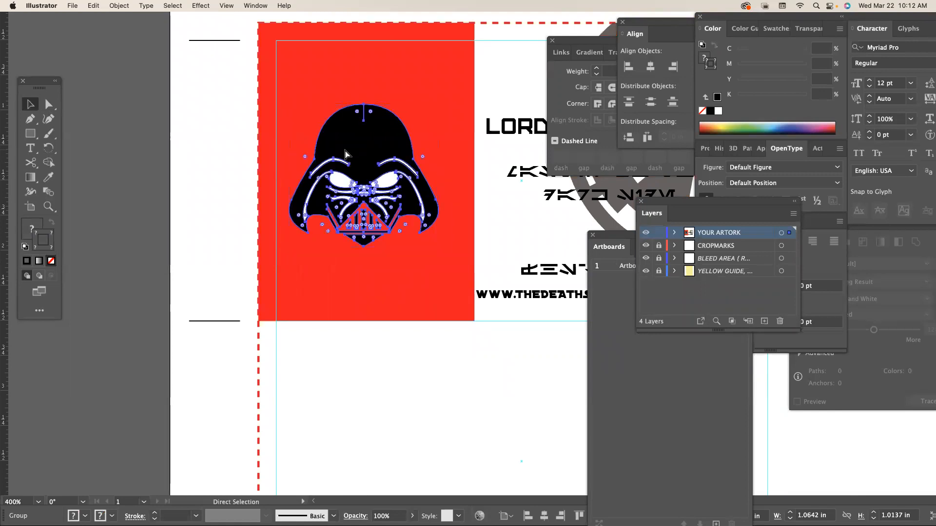
- Save a local copy to the Desktop as 10_UP_BUSINESS CARD_final.ai with the default Illustrator 2020 options
{"action": "key", "text": "super+minus"}
{"action": "left_click_drag", "start_coordinate": [425, 206], "coordinate": [190, 196]}
{"action": "left_click_drag", "start_coordinate": [399, 177], "coordinate": [317, 197]}
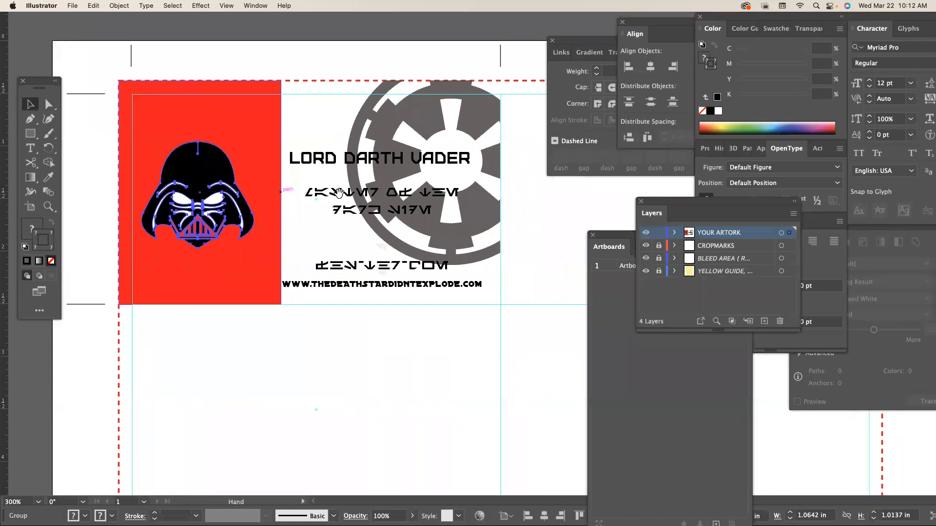
{"action": "left_click", "coordinate": [73, 5]}
{"action": "left_click", "coordinate": [93, 114]}
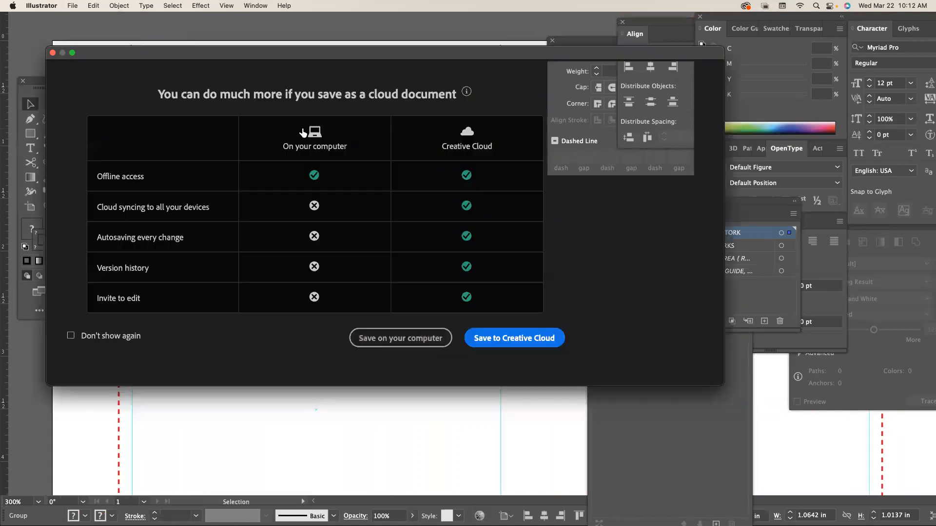
{"action": "left_click", "coordinate": [391, 340]}
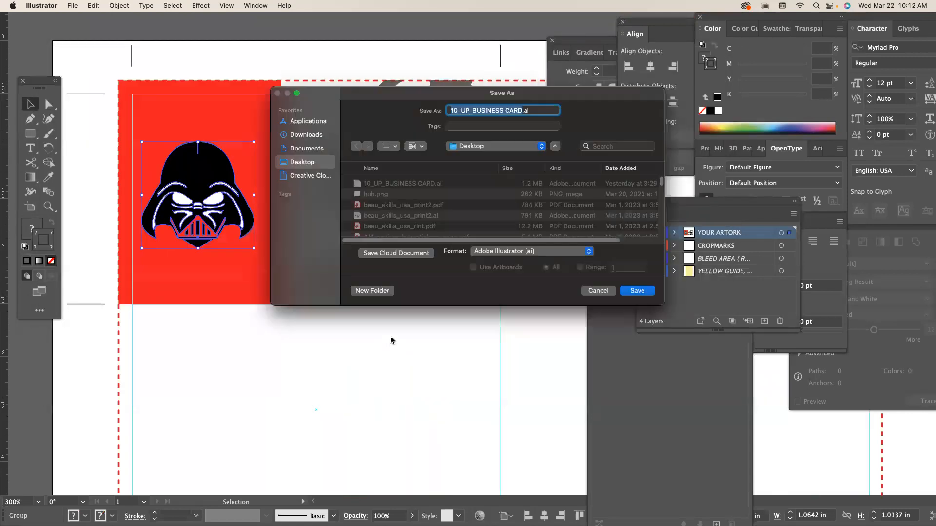
{"action": "left_click", "coordinate": [521, 113]}
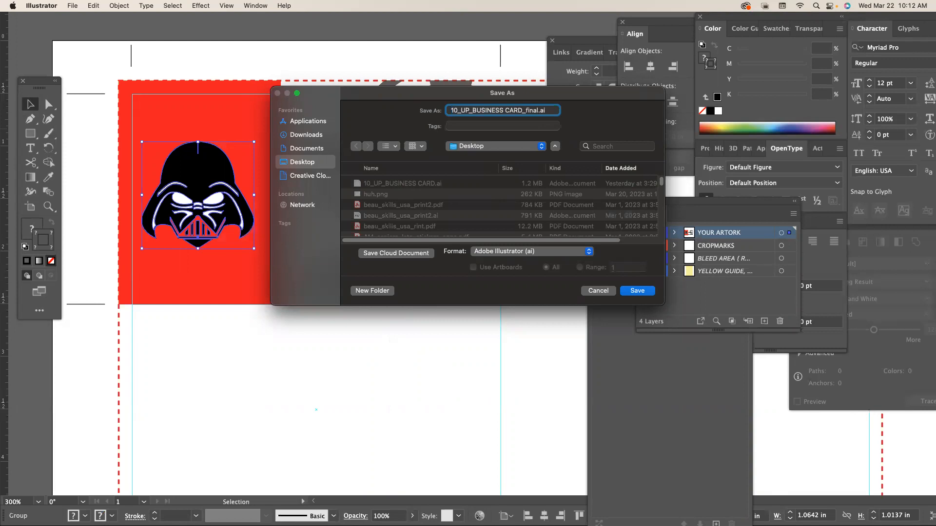
{"action": "key", "text": "Return"}
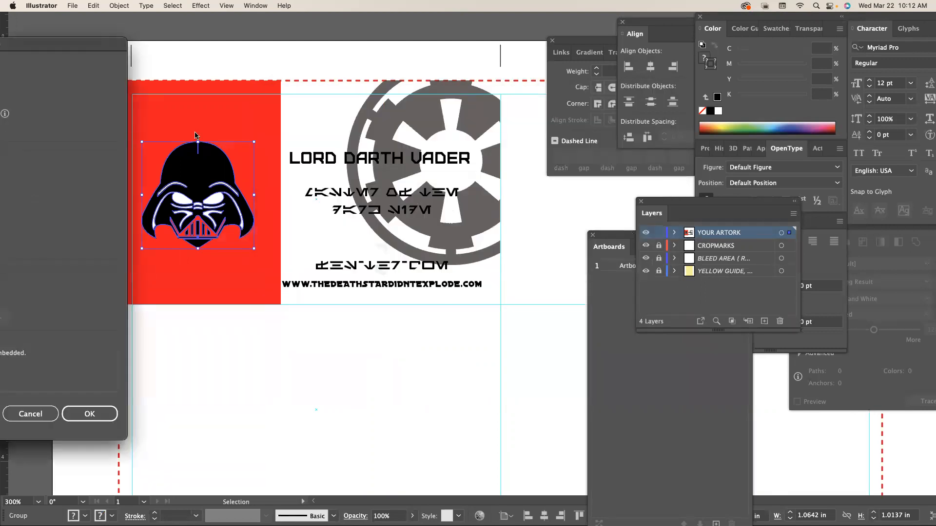
{"action": "left_click_drag", "start_coordinate": [101, 48], "coordinate": [857, 176]}
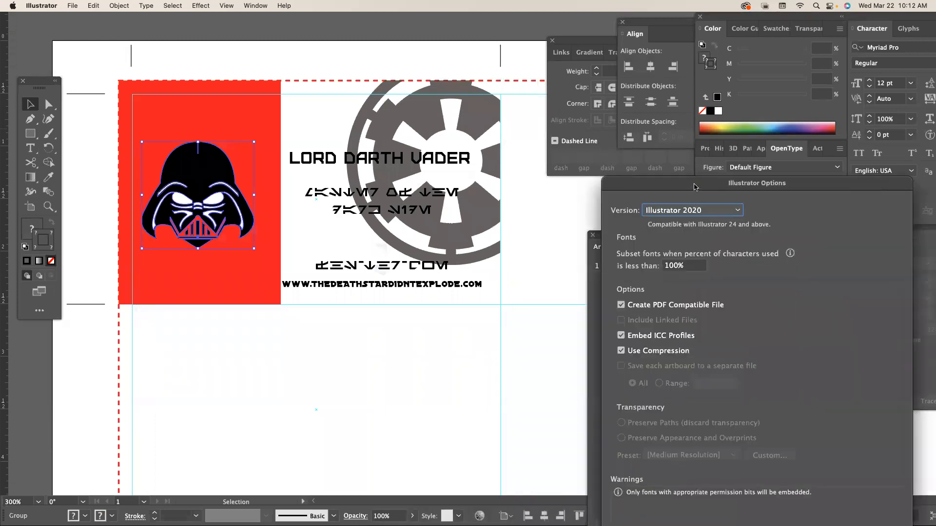
{"action": "left_click", "coordinate": [806, 393]}
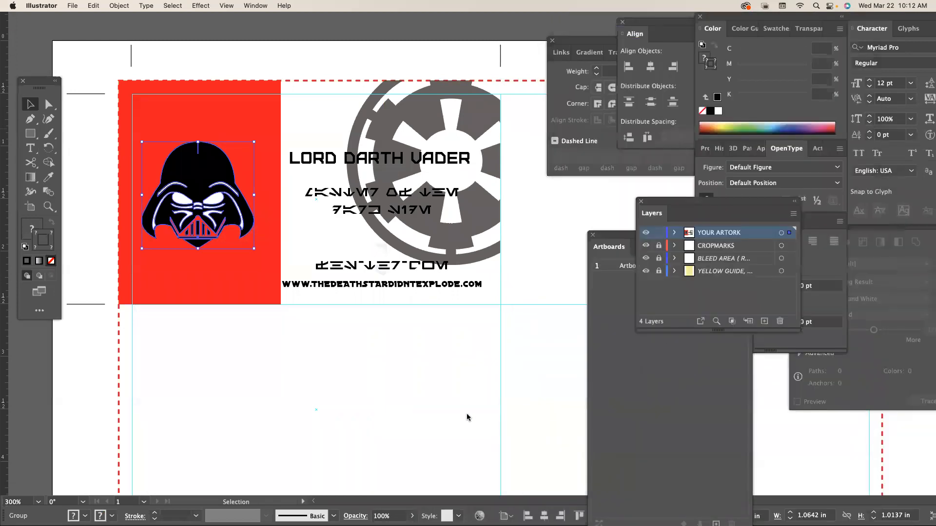
- Select the complete first card and duplicate it into the adjacent cell, offset 3.51 in horizontally and 0 in vertically
{"action": "key", "text": "super+minus"}
{"action": "left_click_drag", "start_coordinate": [349, 366], "coordinate": [228, 200]}
{"action": "left_click_drag", "start_coordinate": [360, 273], "coordinate": [198, 322]}
{"action": "left_click_drag", "start_coordinate": [307, 109], "coordinate": [236, 98]}
{"action": "left_click", "coordinate": [237, 98]}
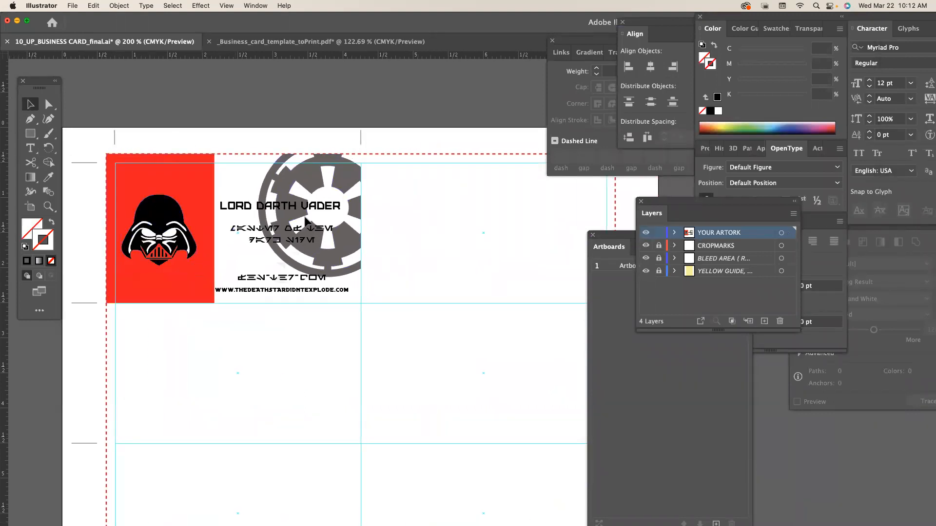
{"action": "left_click_drag", "start_coordinate": [100, 150], "coordinate": [363, 312]}
{"action": "scroll", "coordinate": [373, 281], "scroll_direction": "right", "scroll_amount": 2}
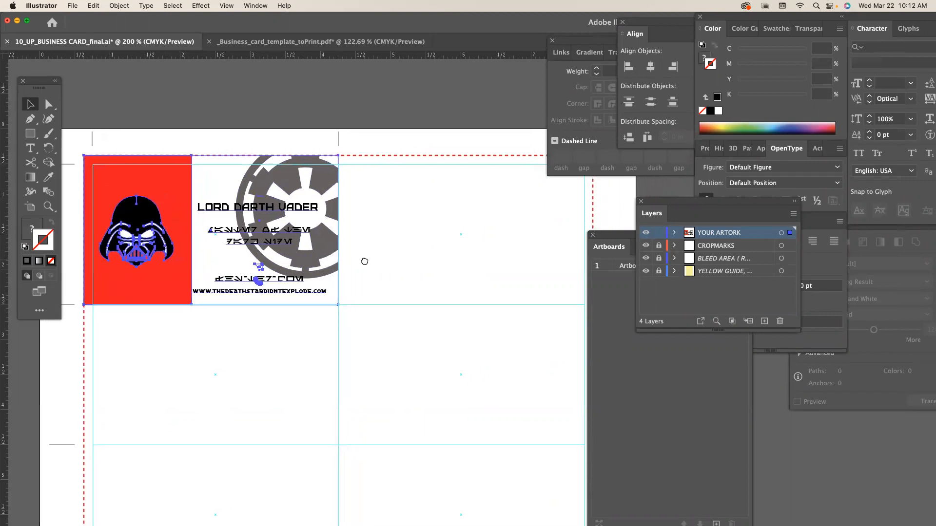
{"action": "left_click_drag", "start_coordinate": [120, 225], "coordinate": [368, 268]}
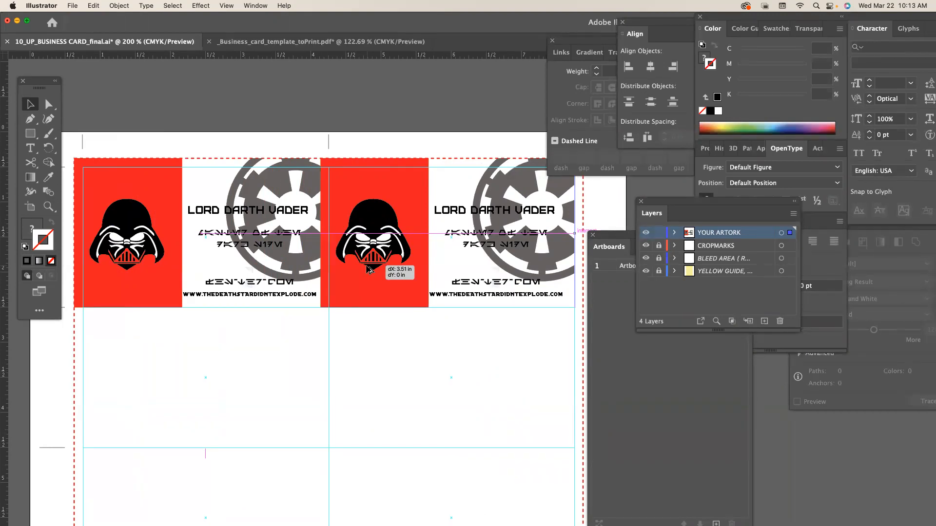
{"action": "left_click_drag", "start_coordinate": [368, 269], "coordinate": [369, 269]}
- Try moving the left edge of the second card's red background to the center trim guide, and undo it
{"action": "left_click", "coordinate": [48, 104]}
{"action": "left_click", "coordinate": [293, 110]}
{"action": "key", "text": "super+="}
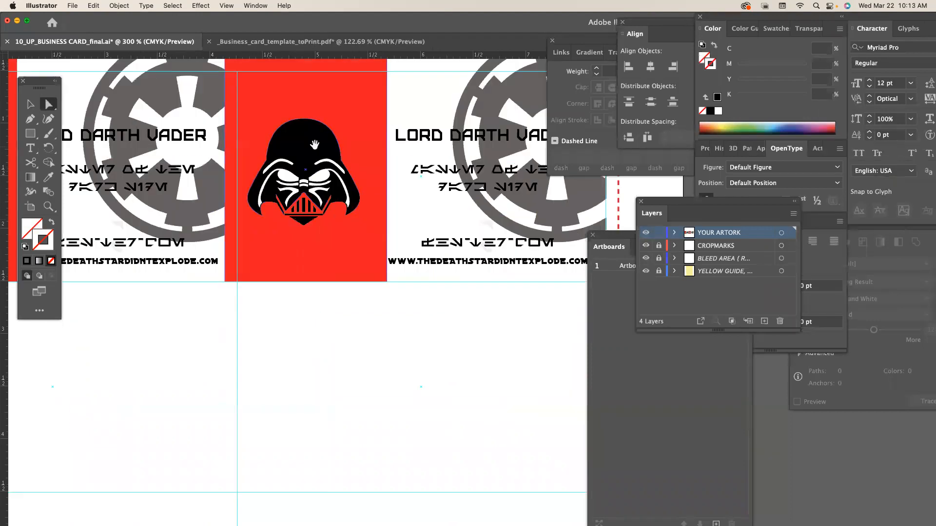
{"action": "scroll", "coordinate": [360, 206], "scroll_direction": "up", "scroll_amount": 3}
{"action": "mouse_move", "coordinate": [265, 208]}
{"action": "left_mouse_down"}
{"action": "mouse_move", "coordinate": [279, 208]}
{"action": "mouse_move", "coordinate": [265, 210]}
{"action": "left_mouse_up"}
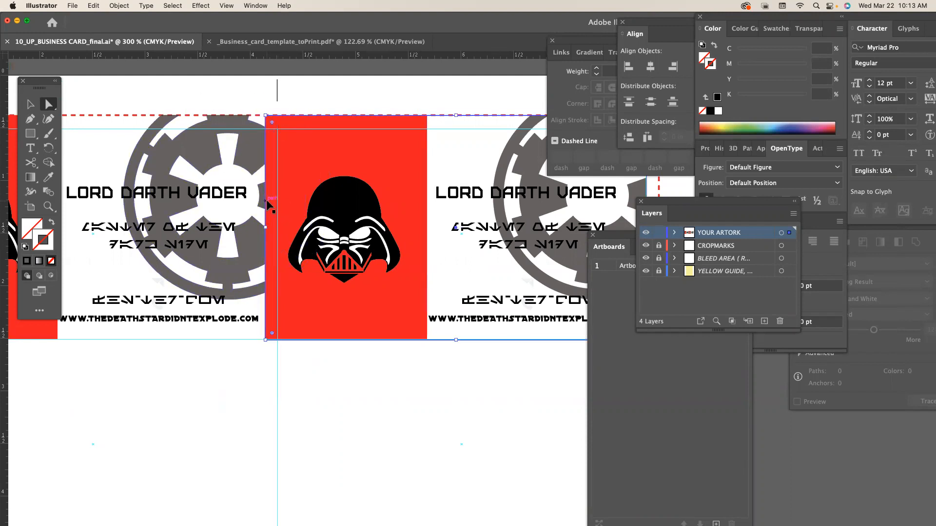
{"action": "left_click", "coordinate": [266, 201]}
{"action": "left_click_drag", "start_coordinate": [267, 200], "coordinate": [278, 201]}
{"action": "key", "text": "super+z"}
{"action": "left_click", "coordinate": [314, 96]}
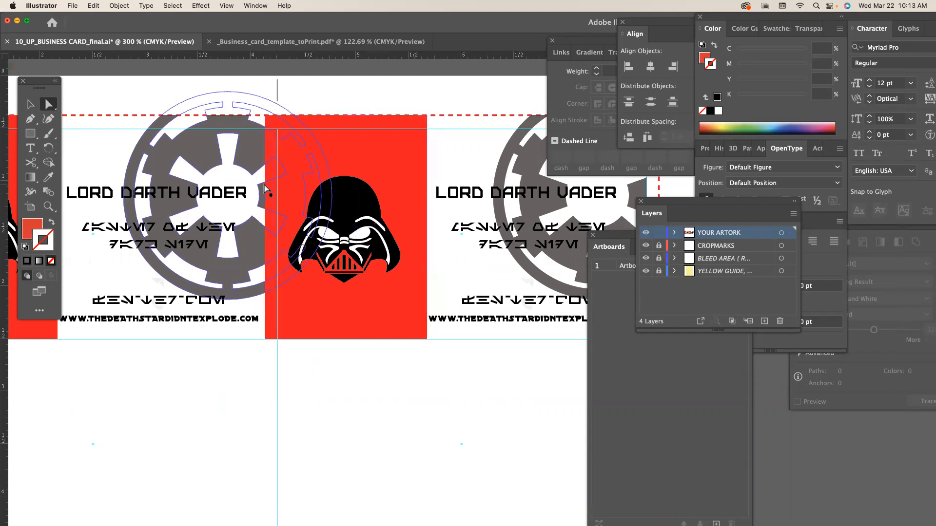
- Align the left edge of the second card's red background with the center trim guide and extend its clipping mask to the outer bleed line
{"action": "left_click_drag", "start_coordinate": [268, 182], "coordinate": [278, 181]}
{"action": "left_click", "coordinate": [374, 380]}
{"action": "left_click_drag", "start_coordinate": [439, 371], "coordinate": [288, 360]}
{"action": "left_click_drag", "start_coordinate": [512, 196], "coordinate": [458, 197]}
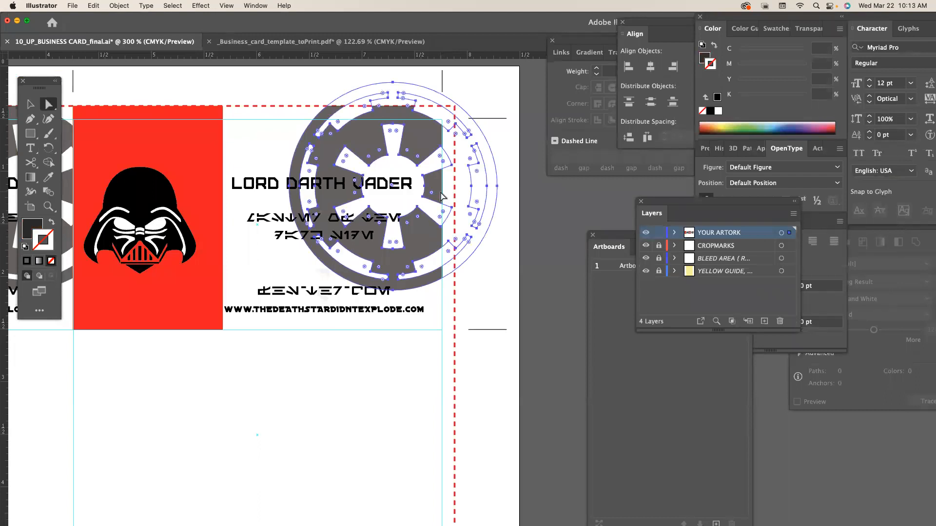
{"action": "key", "text": "super+7"}
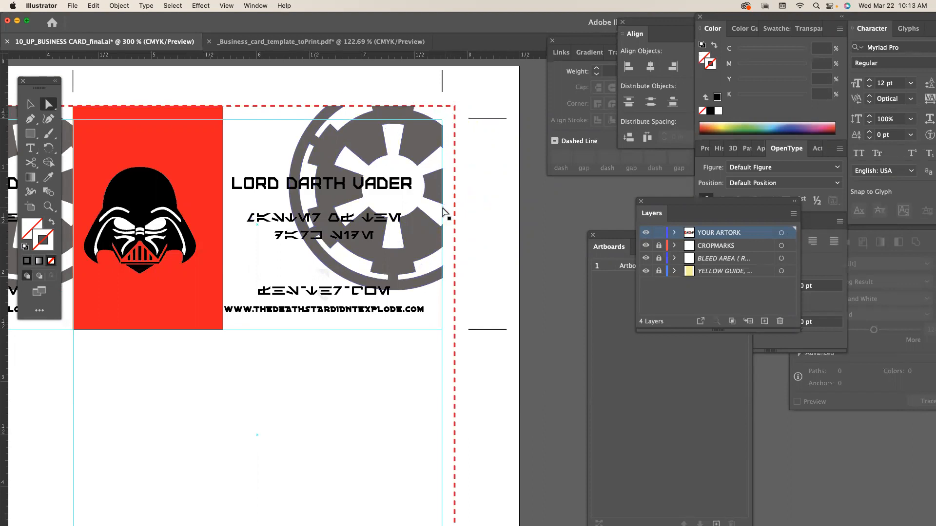
{"action": "left_click_drag", "start_coordinate": [442, 212], "coordinate": [455, 212]}
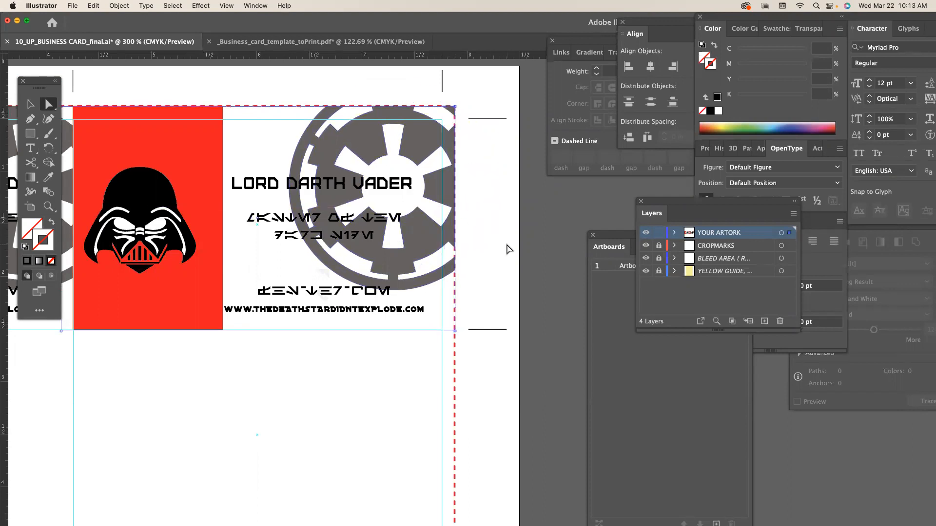
- Select both finished cards in the first row and duplicate them straight down into the second row of the template
{"action": "key", "text": "super+minus"}
{"action": "key", "text": "super+minus"}
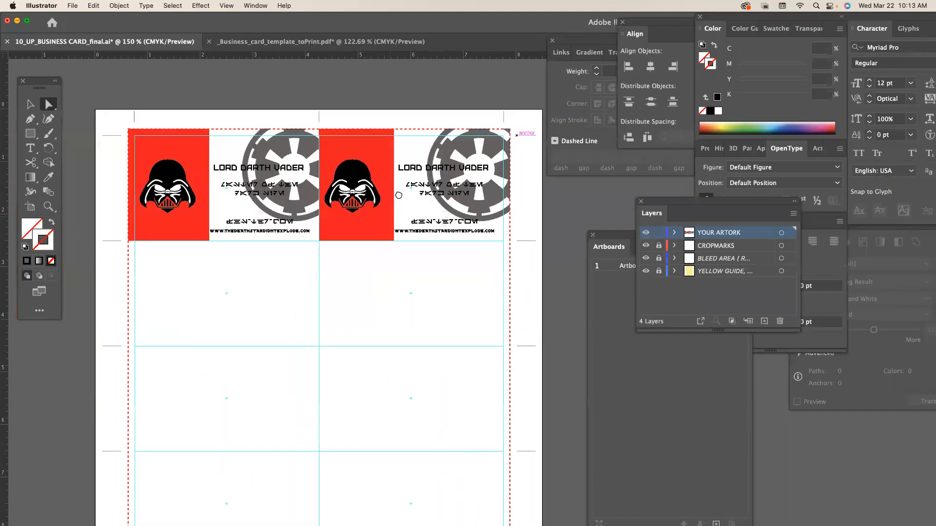
{"action": "left_click_drag", "start_coordinate": [398, 195], "coordinate": [401, 168]}
{"action": "left_click", "coordinate": [30, 104]}
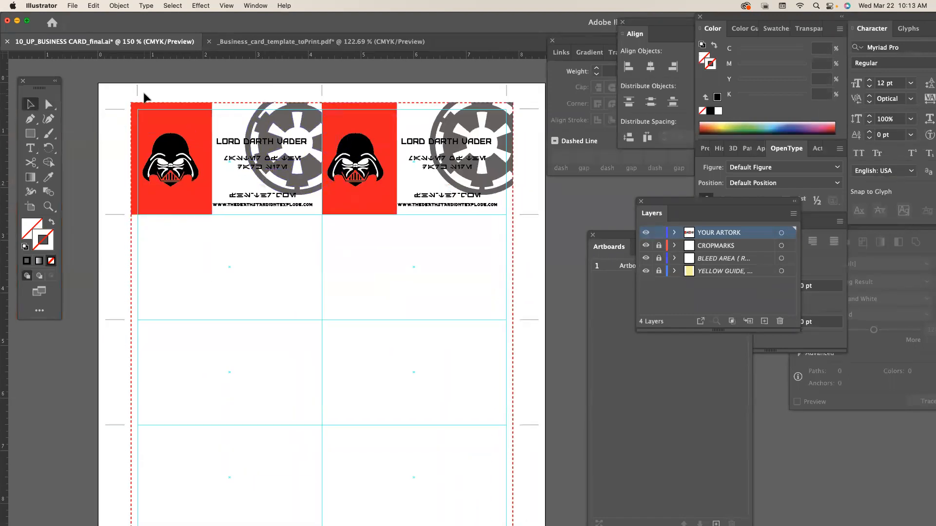
{"action": "left_click_drag", "start_coordinate": [128, 97], "coordinate": [513, 215]}
{"action": "left_click_drag", "start_coordinate": [448, 142], "coordinate": [447, 255]}
- Duplicate the two-card row into the third, fourth and fifth rows, aligned with the trim guides, and deselect the artwork
{"action": "scroll", "coordinate": [390, 244], "scroll_direction": "down", "scroll_amount": 5}
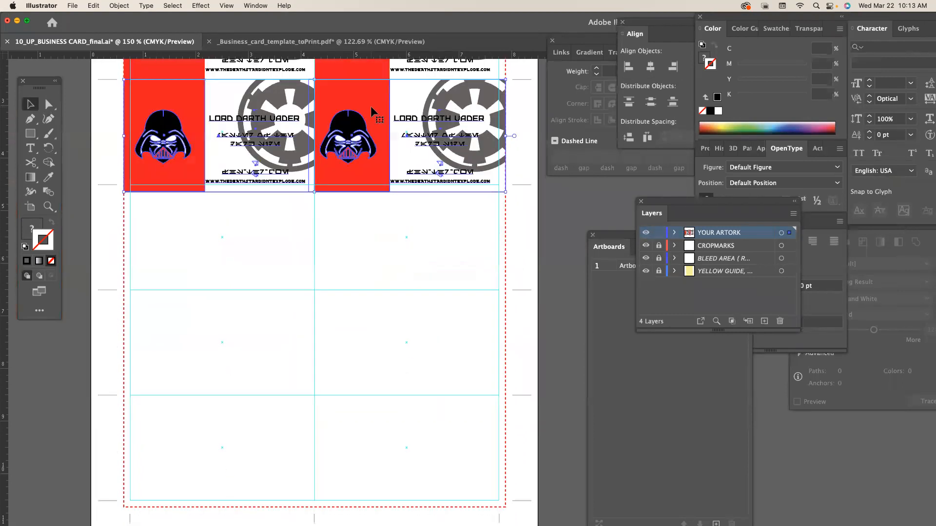
{"action": "left_click_drag", "start_coordinate": [372, 111], "coordinate": [373, 219]}
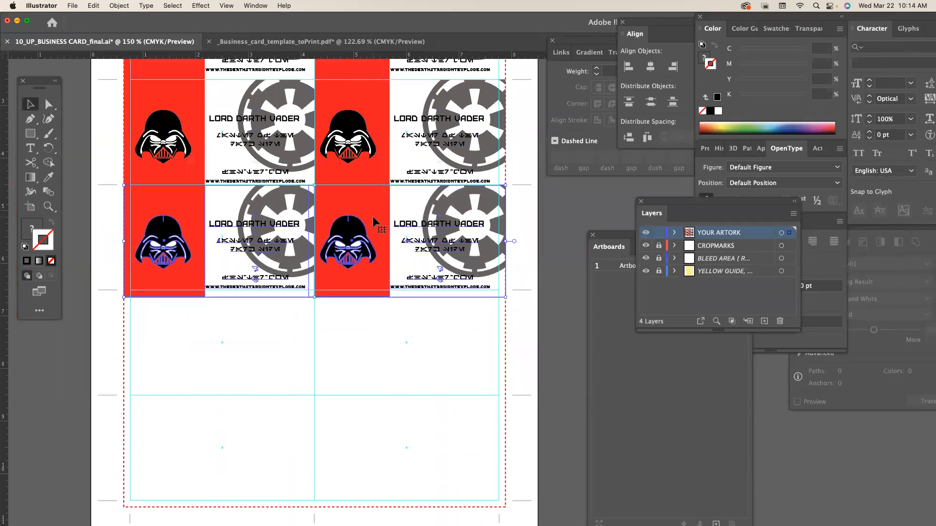
{"action": "scroll", "coordinate": [372, 216], "scroll_direction": "down", "scroll_amount": 5}
{"action": "scroll", "coordinate": [372, 215], "scroll_direction": "right", "scroll_amount": 4}
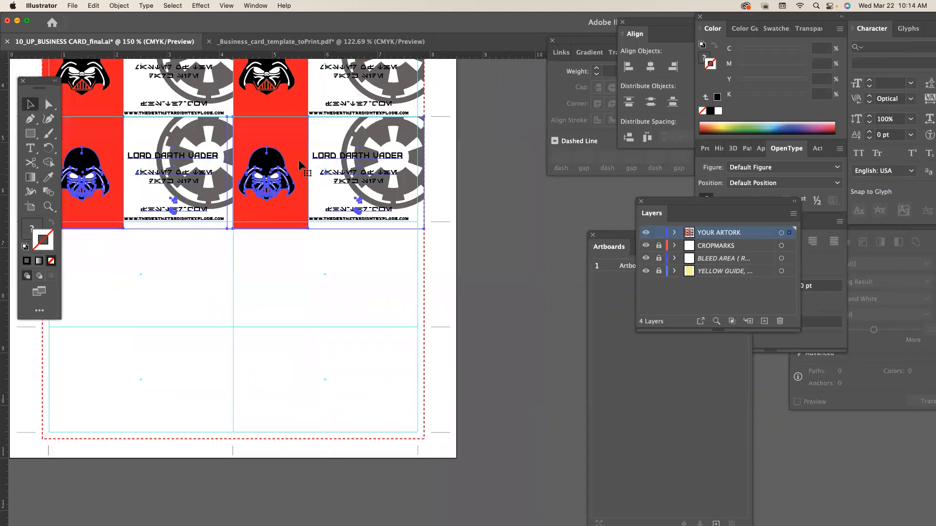
{"action": "scroll", "coordinate": [422, 113], "scroll_direction": "left", "scroll_amount": 4}
{"action": "scroll", "coordinate": [422, 114], "scroll_direction": "down", "scroll_amount": 2}
{"action": "left_click_drag", "start_coordinate": [377, 100], "coordinate": [375, 202]}
{"action": "scroll", "coordinate": [384, 178], "scroll_direction": "down", "scroll_amount": 4}
{"action": "scroll", "coordinate": [384, 179], "scroll_direction": "right", "scroll_amount": 1}
{"action": "left_click_drag", "start_coordinate": [372, 144], "coordinate": [362, 249]}
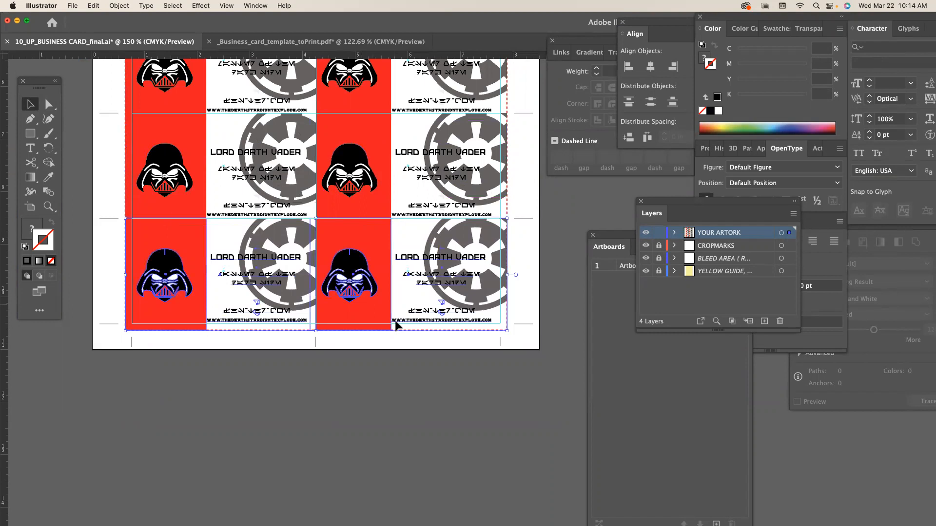
{"action": "left_click", "coordinate": [374, 341]}
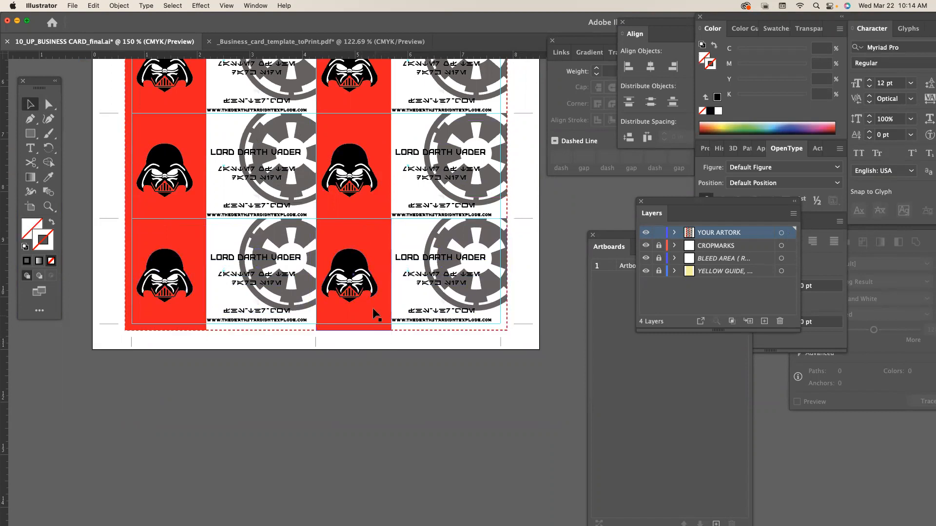
- Examine the seams between adjacent cards up close, where the emblem meets the red background at the center trim guide
{"action": "key", "text": "super+minus"}
{"action": "mouse_move", "coordinate": [463, 259]}
{"action": "left_mouse_down"}
{"action": "mouse_move", "coordinate": [400, 319]}
{"action": "mouse_move", "coordinate": [459, 269]}
{"action": "left_mouse_up"}
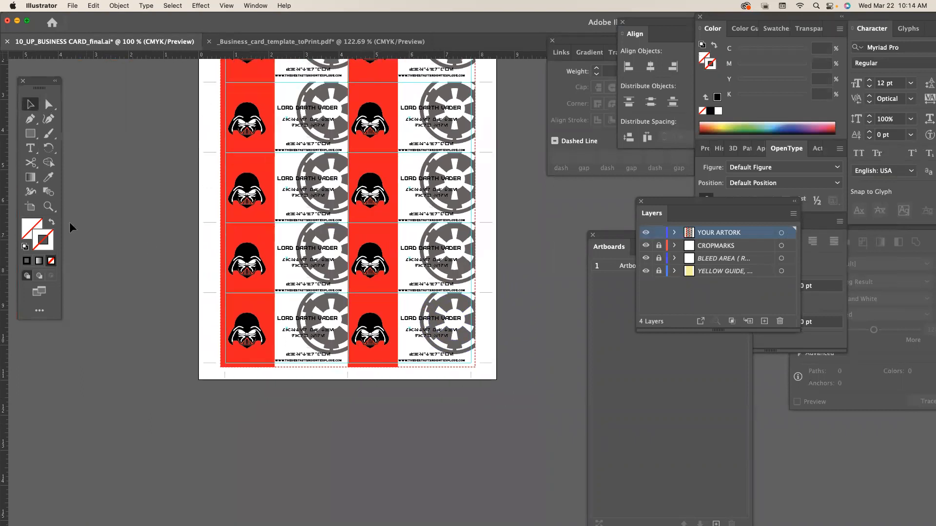
{"action": "left_click", "coordinate": [49, 206]}
{"action": "left_click_drag", "start_coordinate": [380, 283], "coordinate": [502, 366]}
{"action": "left_click_drag", "start_coordinate": [361, 303], "coordinate": [441, 353]}
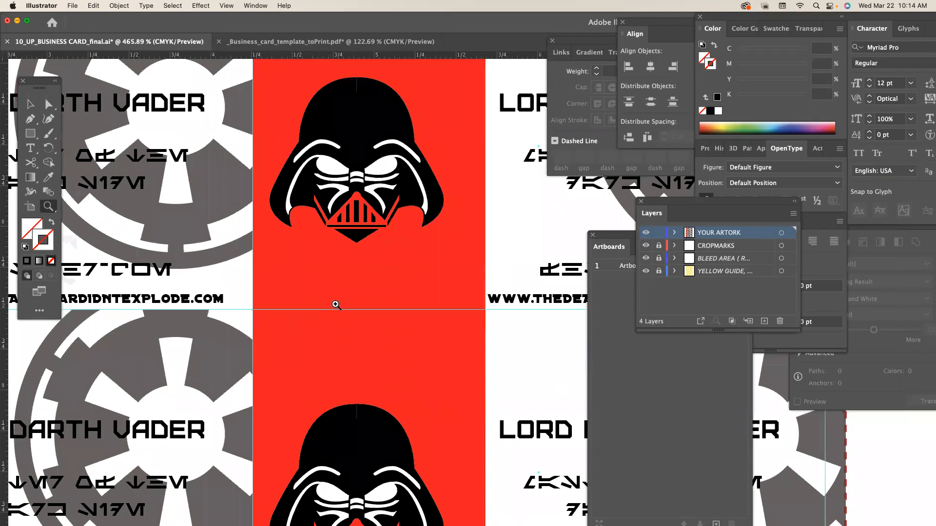
{"action": "left_click_drag", "start_coordinate": [485, 309], "coordinate": [405, 394]}
{"action": "left_click_drag", "start_coordinate": [242, 158], "coordinate": [283, 257]}
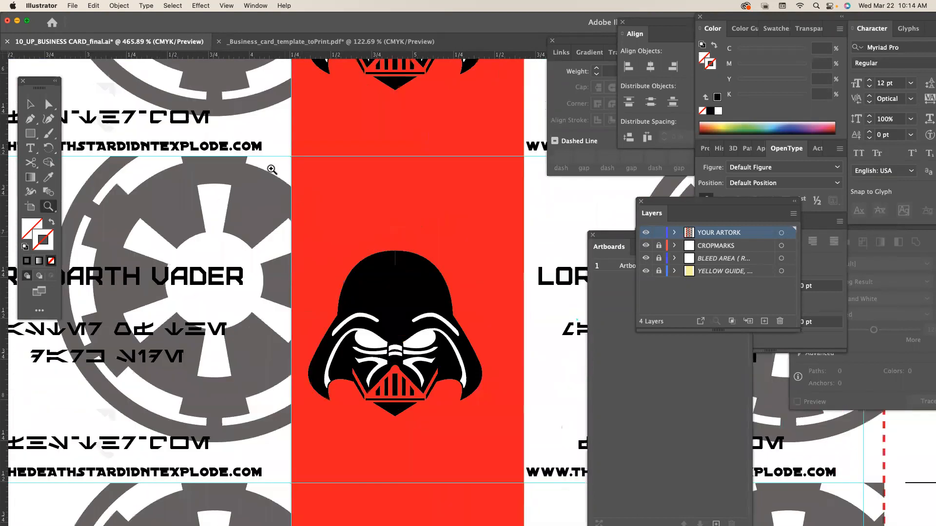
{"action": "left_click_drag", "start_coordinate": [272, 169], "coordinate": [410, 282]}
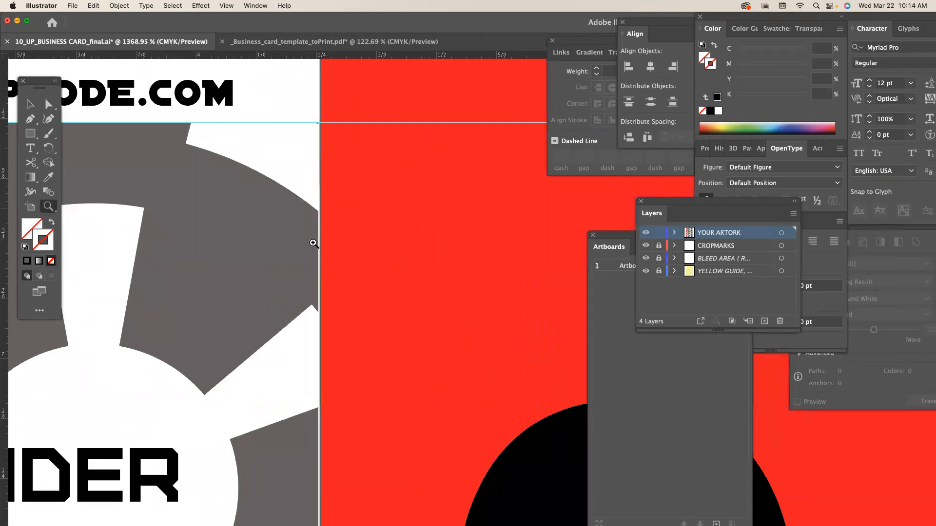
{"action": "key", "text": "super+minus"}
{"action": "key", "text": "super+minus"}
{"action": "key", "text": "super+minus"}
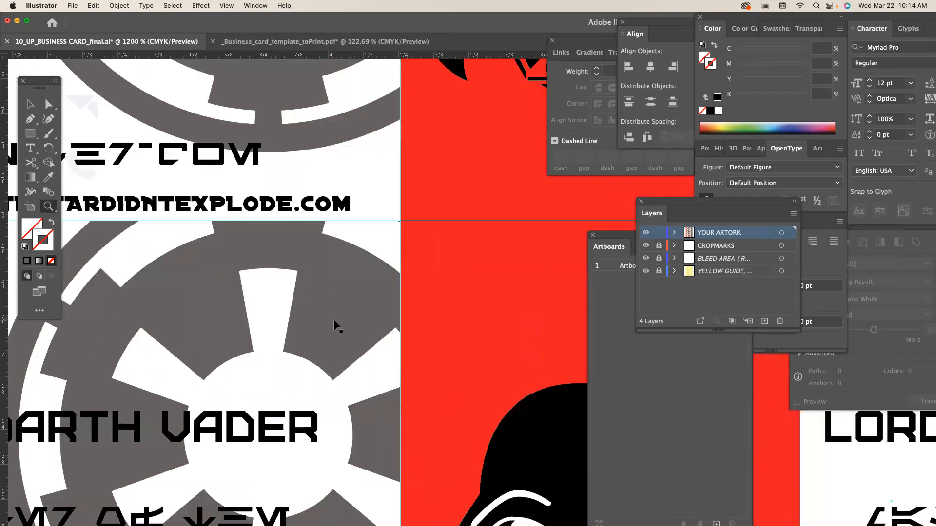
{"action": "left_click_drag", "start_coordinate": [427, 295], "coordinate": [341, 221]}
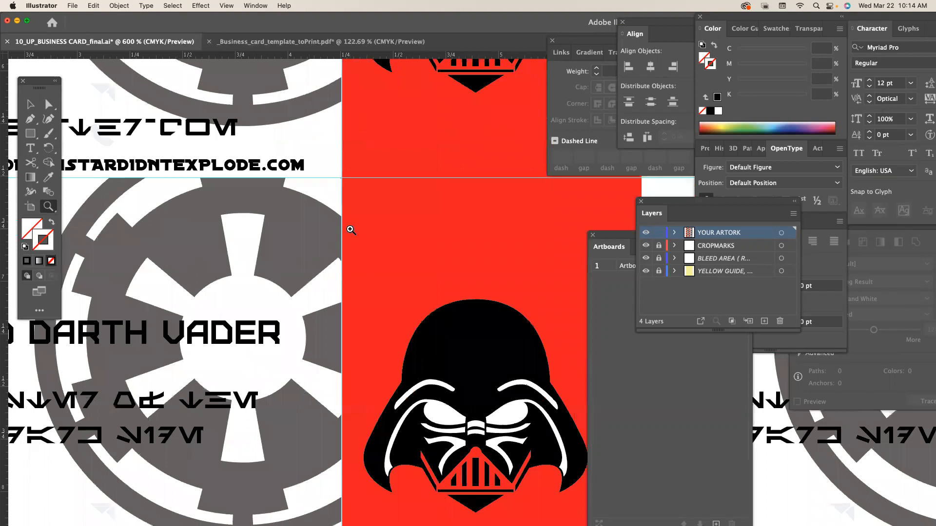
- Review the alignment of all the duplicated cards across the whole 10-up sheet
{"action": "key", "text": "super+minus"}
{"action": "key", "text": "super+minus"}
{"action": "key", "text": "super+minus"}
{"action": "key", "text": "super+minus"}
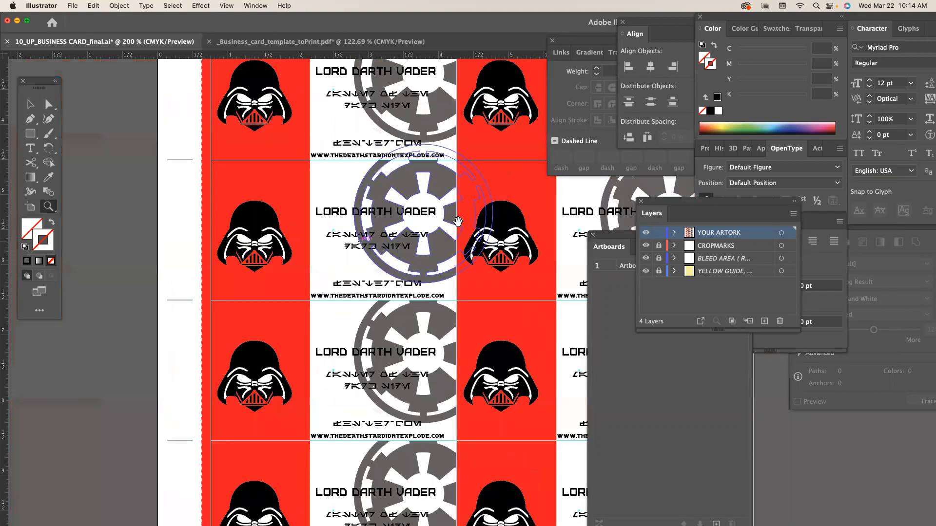
{"action": "left_click_drag", "start_coordinate": [393, 139], "coordinate": [302, 181]}
{"action": "left_click_drag", "start_coordinate": [413, 184], "coordinate": [340, 199]}
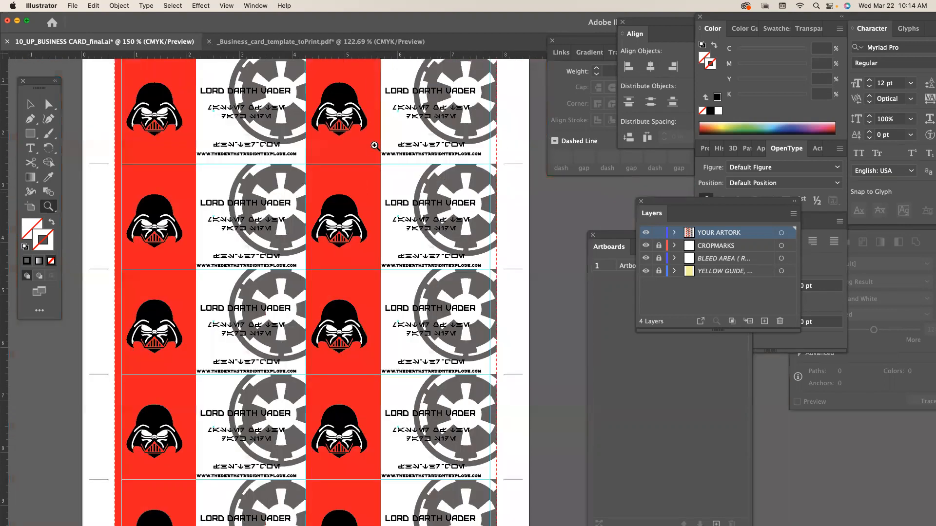
{"action": "key", "text": "super+minus"}
{"action": "left_click_drag", "start_coordinate": [435, 185], "coordinate": [376, 145]}
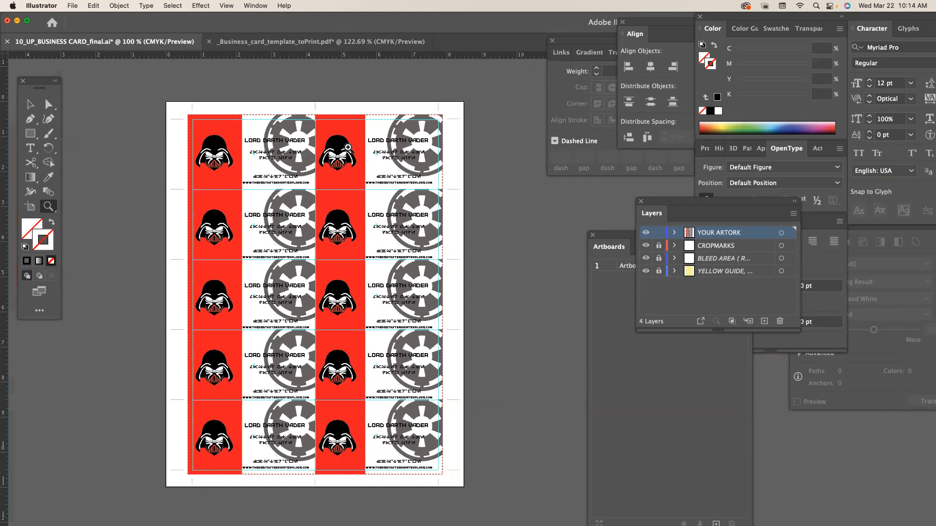
{"action": "scroll", "coordinate": [351, 148], "scroll_direction": "left", "scroll_amount": 1}
- Inspect the sheet's lower-right corner, hiding and reshowing the BLEED AREA layer to compare the artwork with and without its dashed line
{"action": "left_click", "coordinate": [28, 106]}
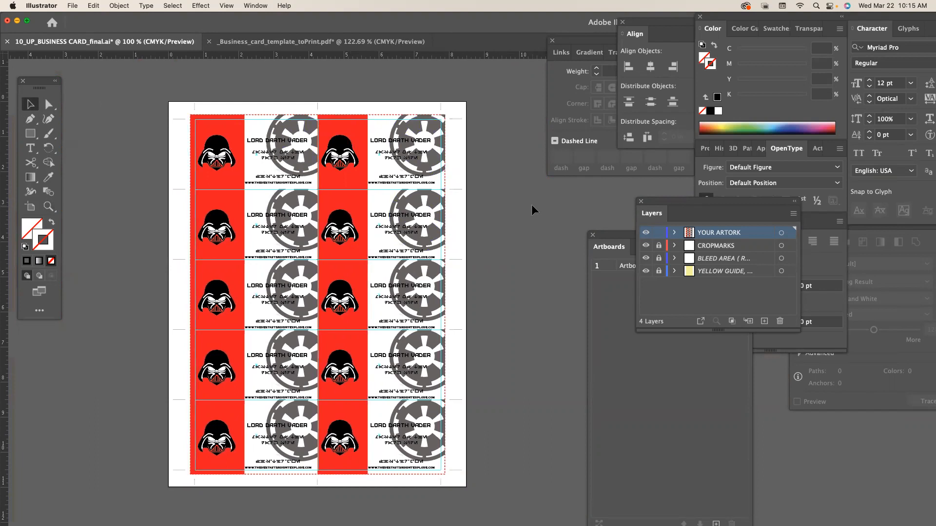
{"action": "key", "text": "super+="}
{"action": "key", "text": "super+="}
{"action": "key", "text": "super+="}
{"action": "key", "text": "super+="}
{"action": "key", "text": "super+="}
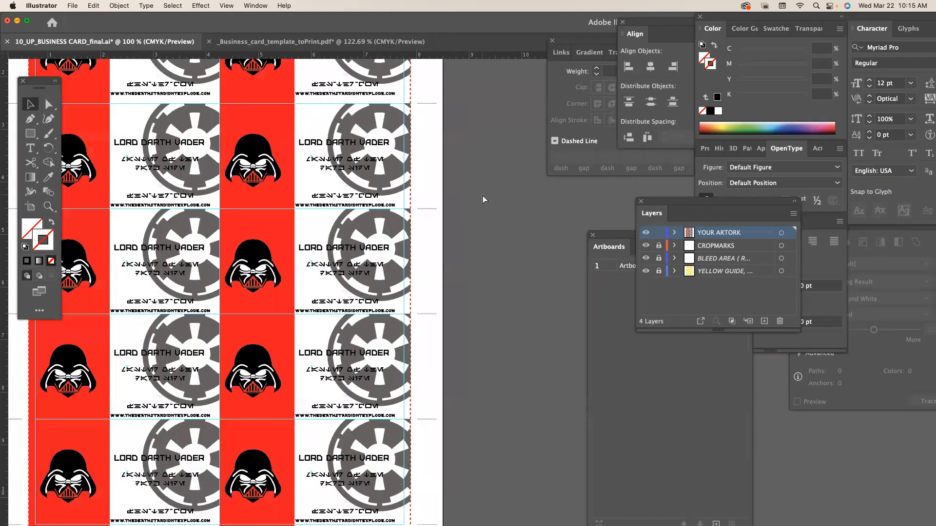
{"action": "scroll", "coordinate": [402, 341], "scroll_direction": "down", "scroll_amount": 15}
{"action": "scroll", "coordinate": [402, 341], "scroll_direction": "left", "scroll_amount": 10}
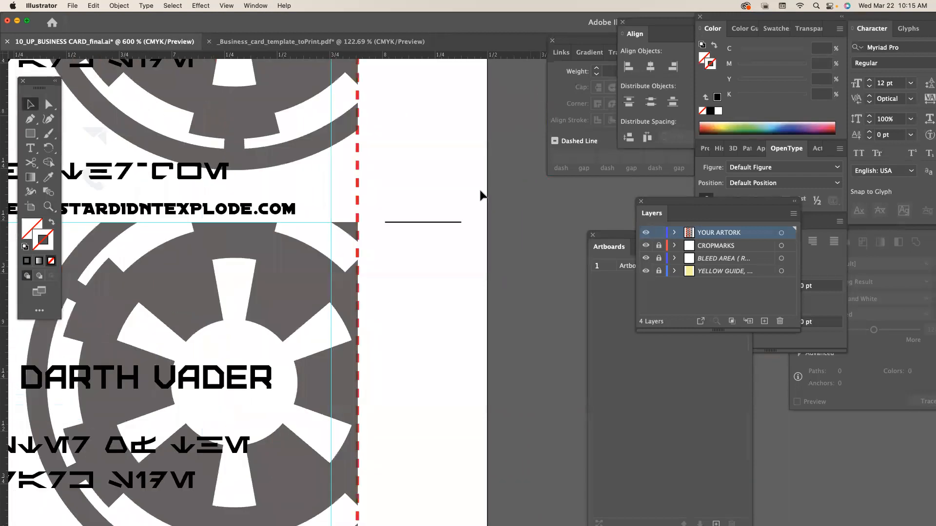
{"action": "scroll", "coordinate": [471, 155], "scroll_direction": "down", "scroll_amount": 5}
{"action": "scroll", "coordinate": [471, 155], "scroll_direction": "left", "scroll_amount": 2}
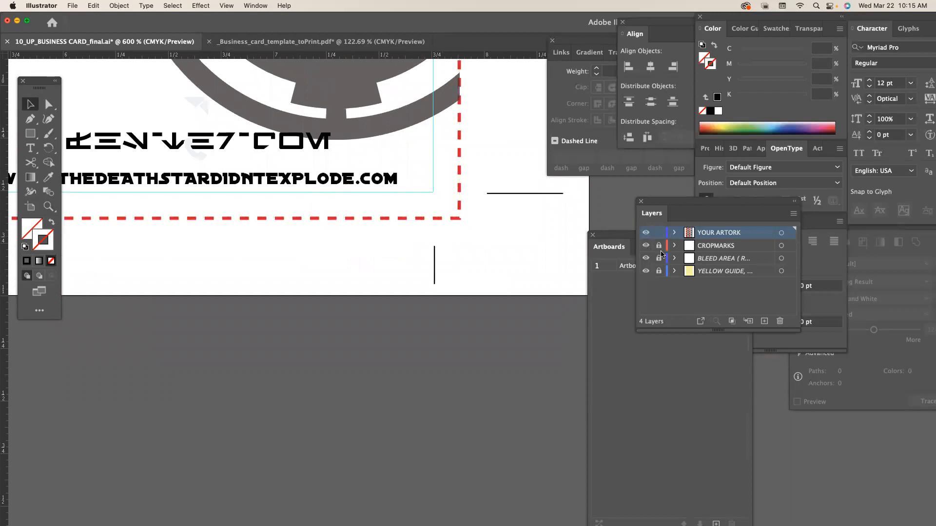
{"action": "left_click", "coordinate": [643, 258]}
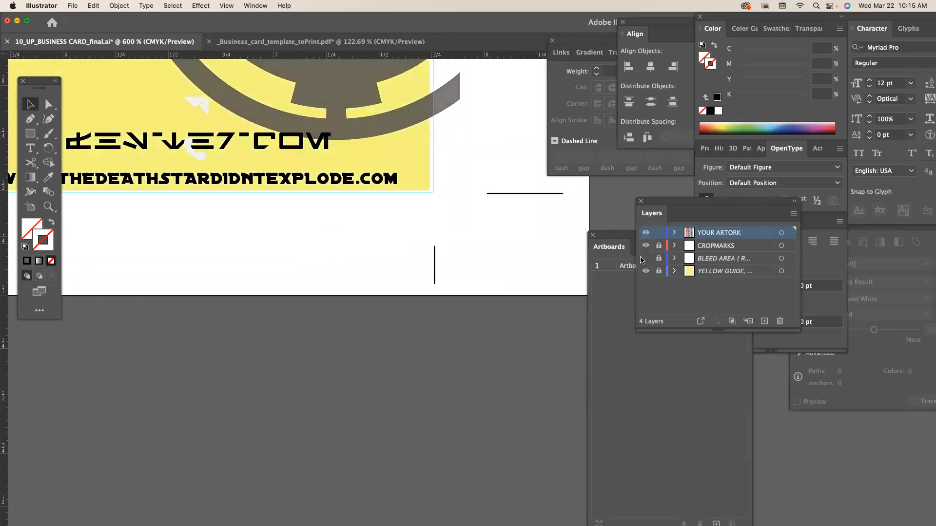
{"action": "left_click", "coordinate": [645, 259]}
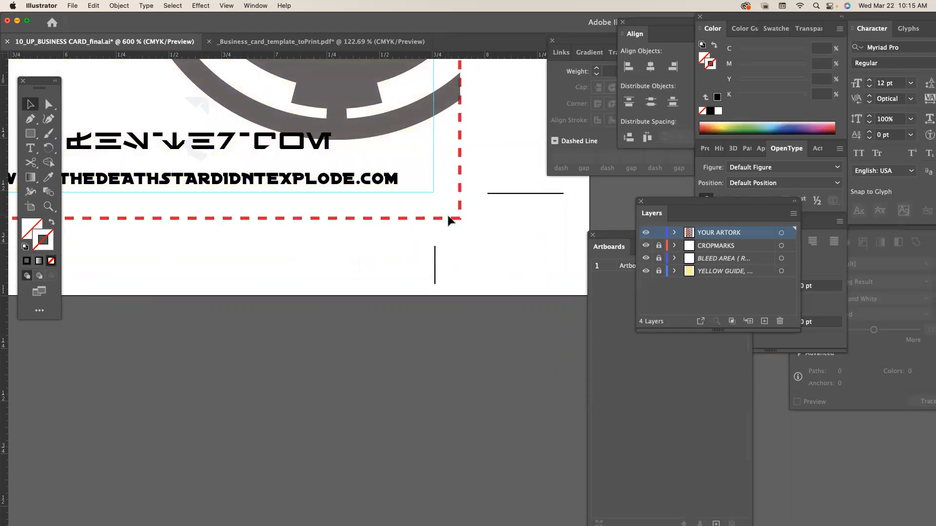
- Unlock the BLEED AREA layer and select the red dashed bleed outline at the sheet's lower-right corner
{"action": "left_click", "coordinate": [405, 220]}
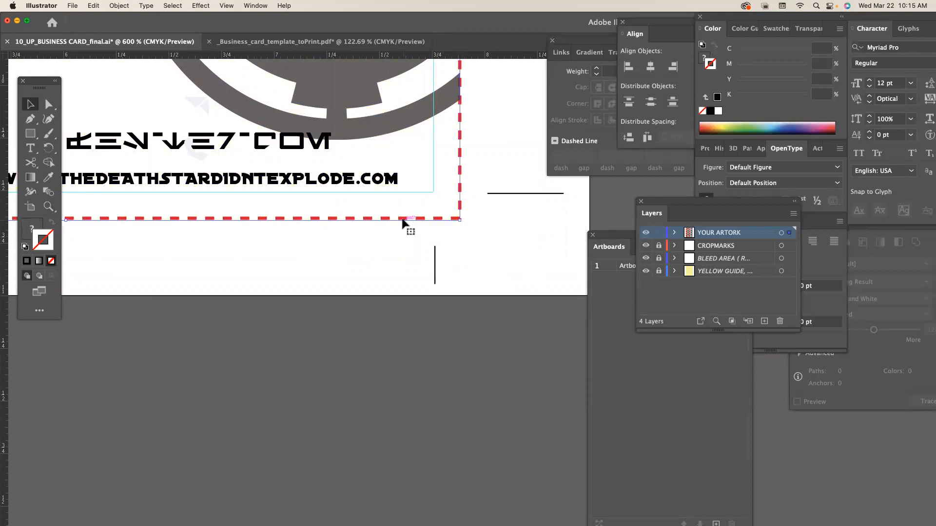
{"action": "key", "text": "a"}
{"action": "left_click", "coordinate": [179, 276]}
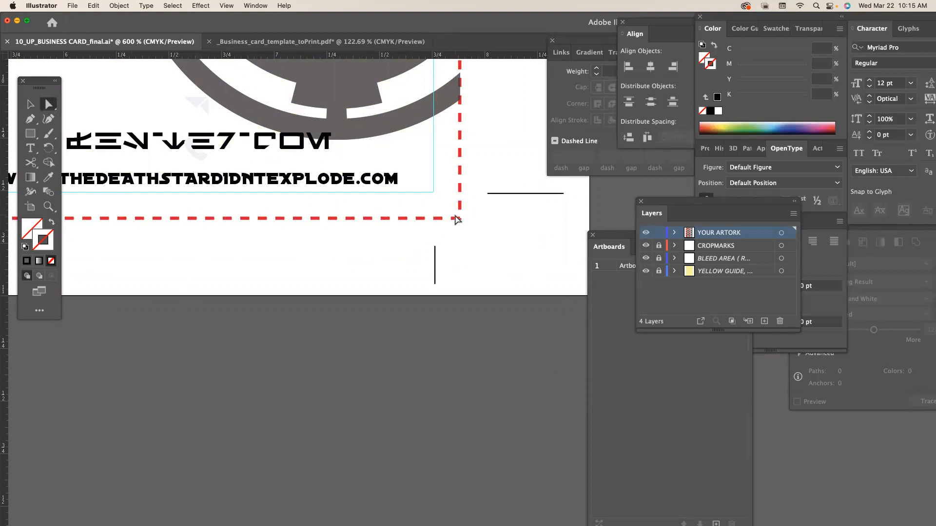
{"action": "left_click", "coordinate": [658, 258]}
{"action": "left_click", "coordinate": [458, 223]}
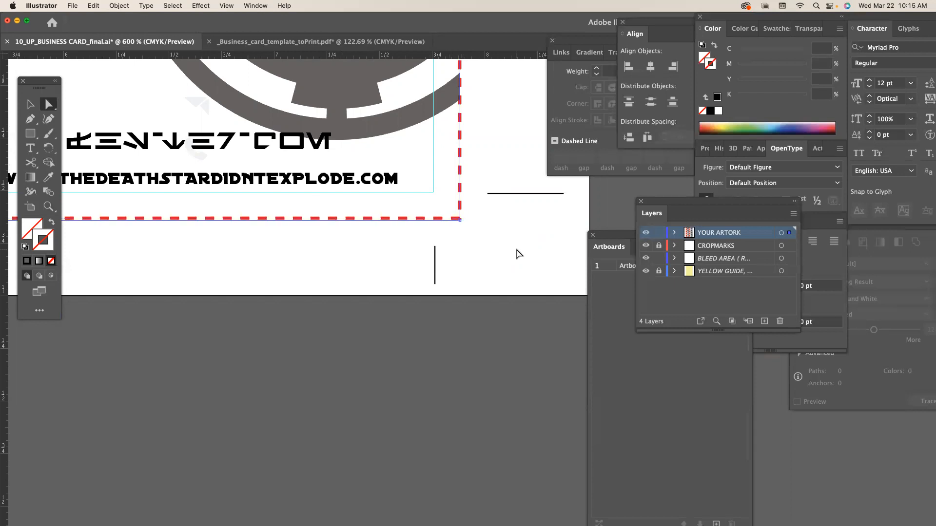
{"action": "left_click", "coordinate": [456, 220]}
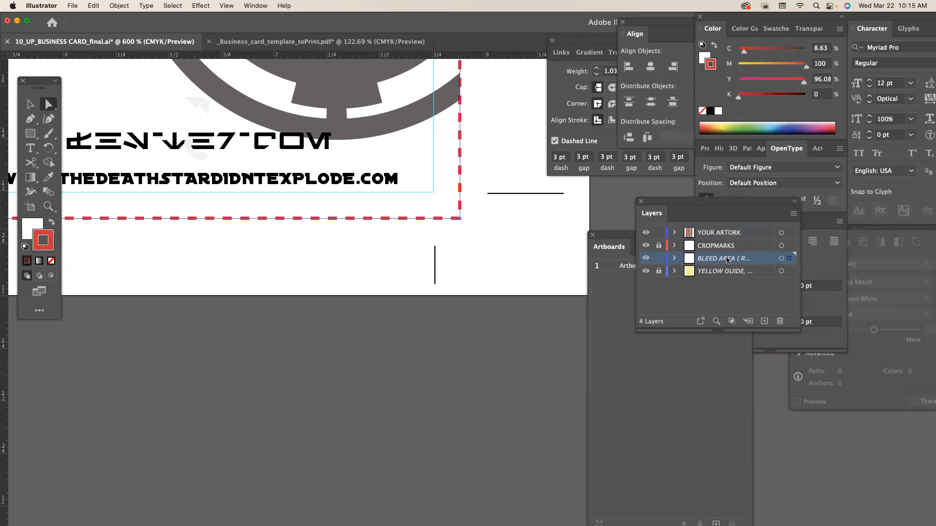
- Review the BLEED AREA layer's full name and Print setting in its layer options, and accept the options
{"action": "left_click_drag", "start_coordinate": [700, 203], "coordinate": [516, 119]}
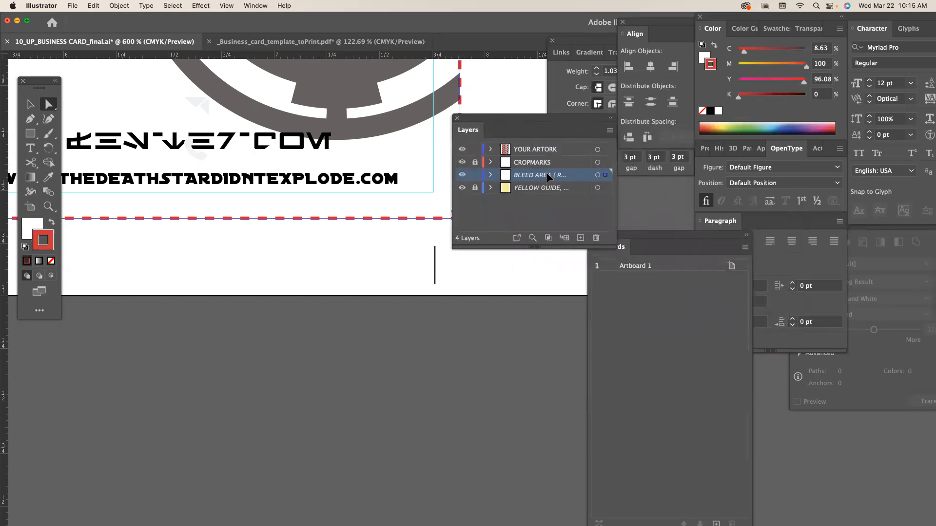
{"action": "double_click", "coordinate": [571, 175]}
{"action": "double_click", "coordinate": [571, 176]}
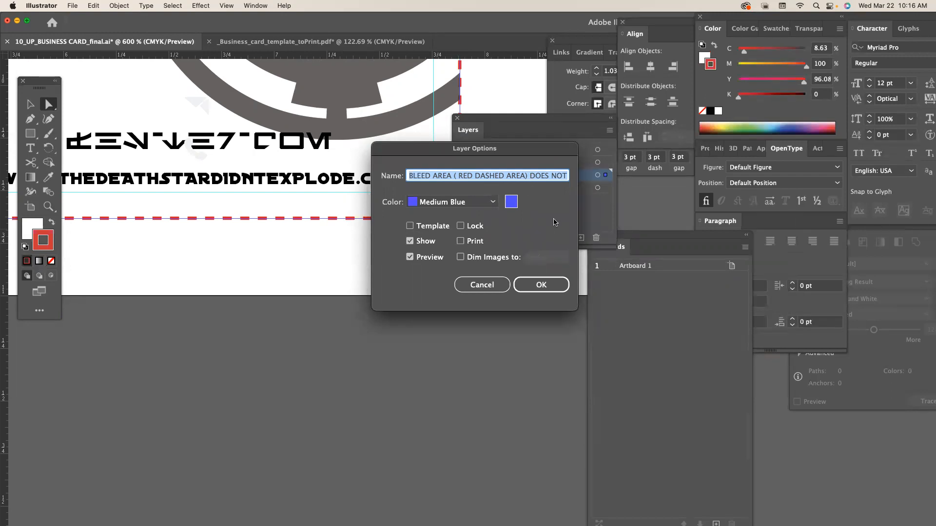
{"action": "scroll", "coordinate": [534, 176], "scroll_direction": "right", "scroll_amount": 1}
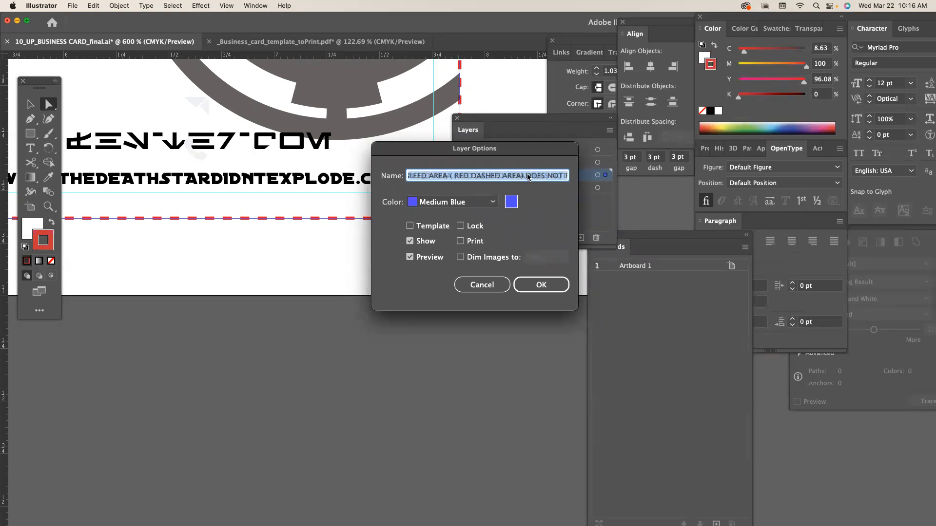
{"action": "left_click_drag", "start_coordinate": [527, 176], "coordinate": [581, 179]}
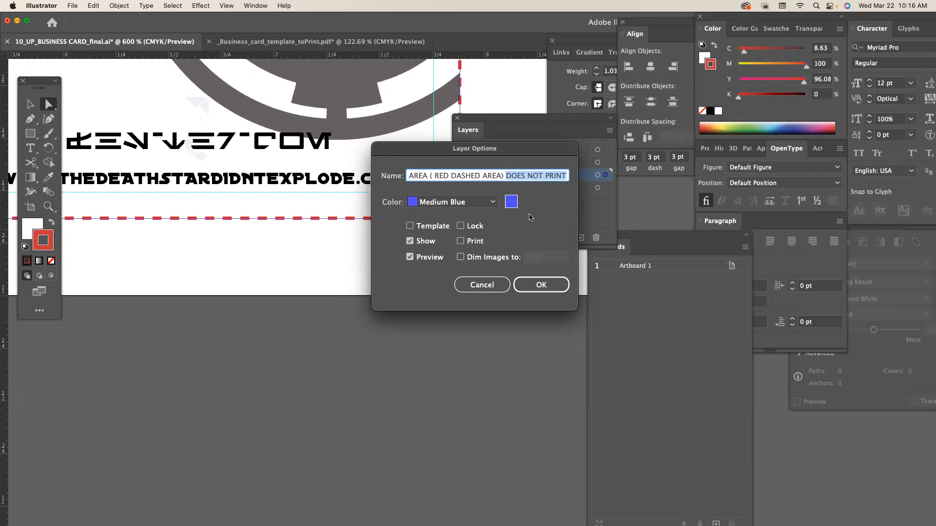
{"action": "left_click", "coordinate": [461, 241]}
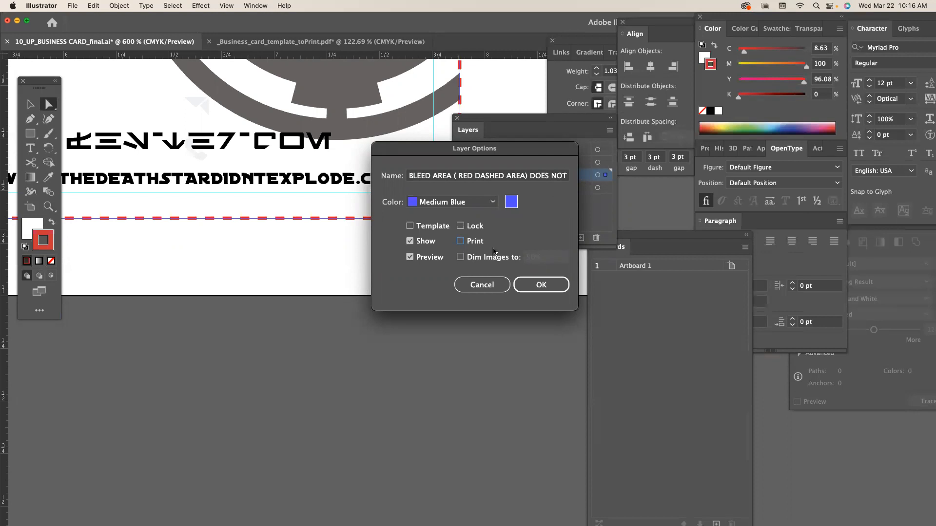
{"action": "left_click", "coordinate": [543, 284]}
{"action": "left_click", "coordinate": [438, 219]}
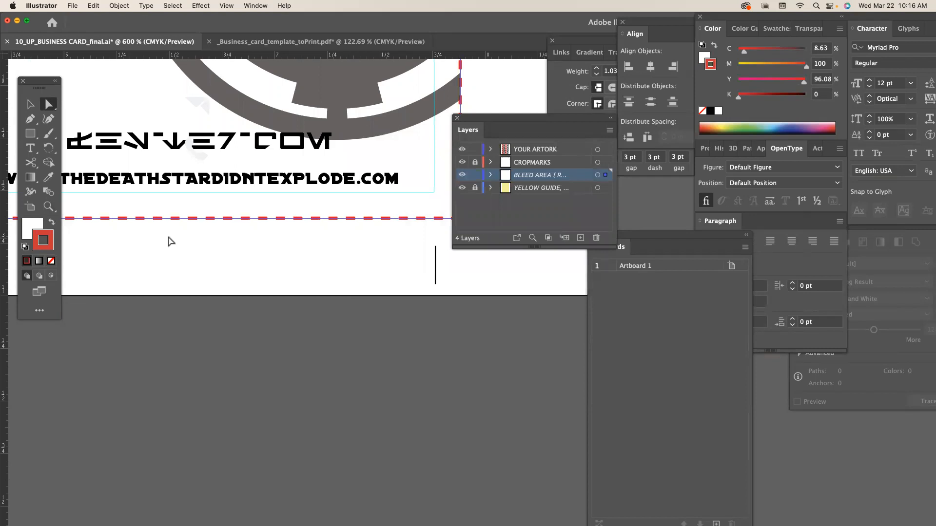
- Check the Print setting in the BLEED AREA layer's options again, and lock the layer
{"action": "double_click", "coordinate": [575, 179]}
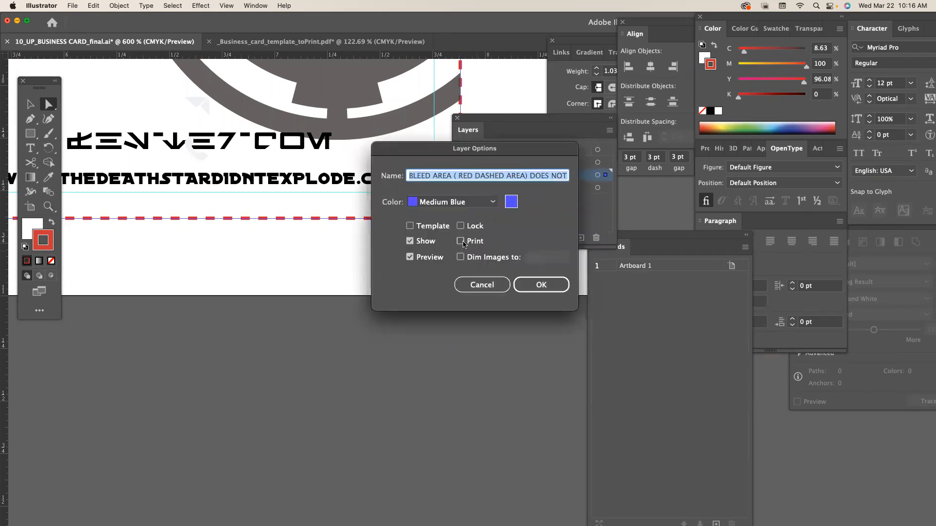
{"action": "left_click", "coordinate": [546, 287]}
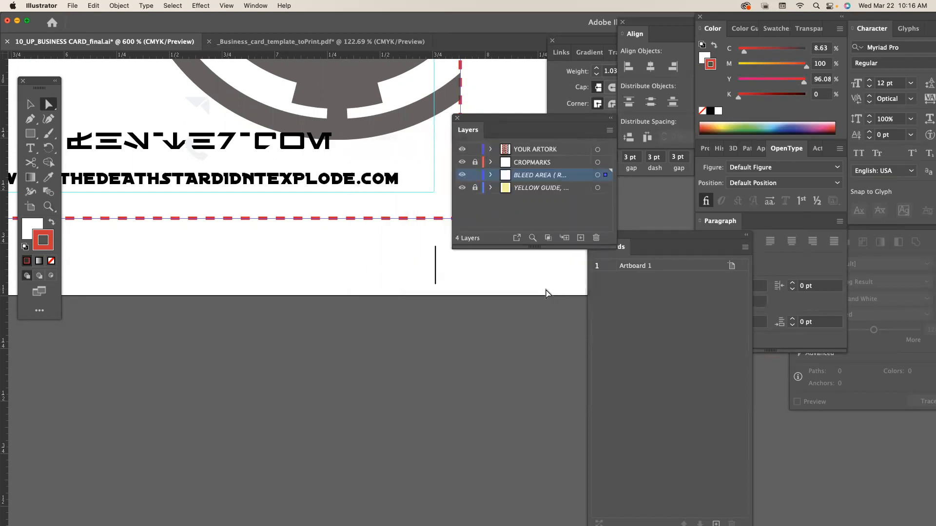
{"action": "left_click", "coordinate": [474, 179]}
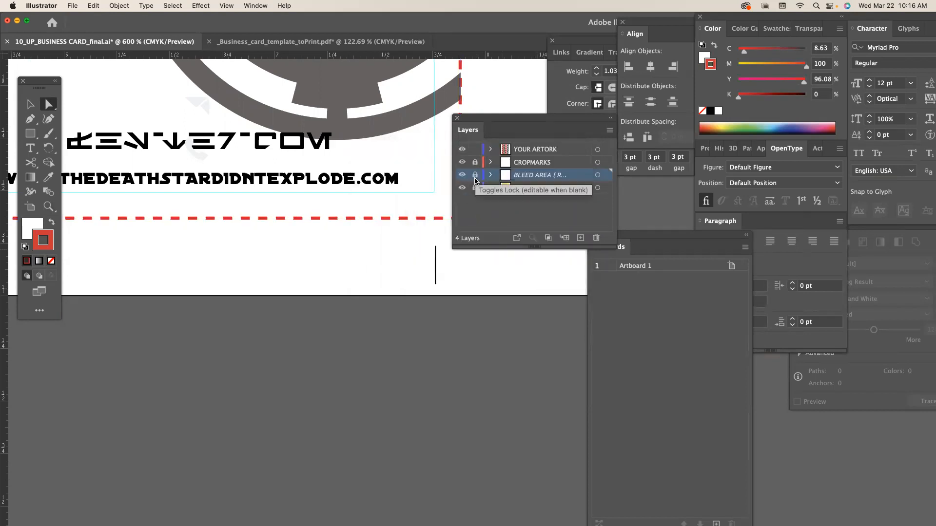
- Hide the BLEED AREA and YELLOW GUIDE layers and check the whole 10-up sheet without its guides
{"action": "key", "text": "super+minus"}
{"action": "key", "text": "super+minus"}
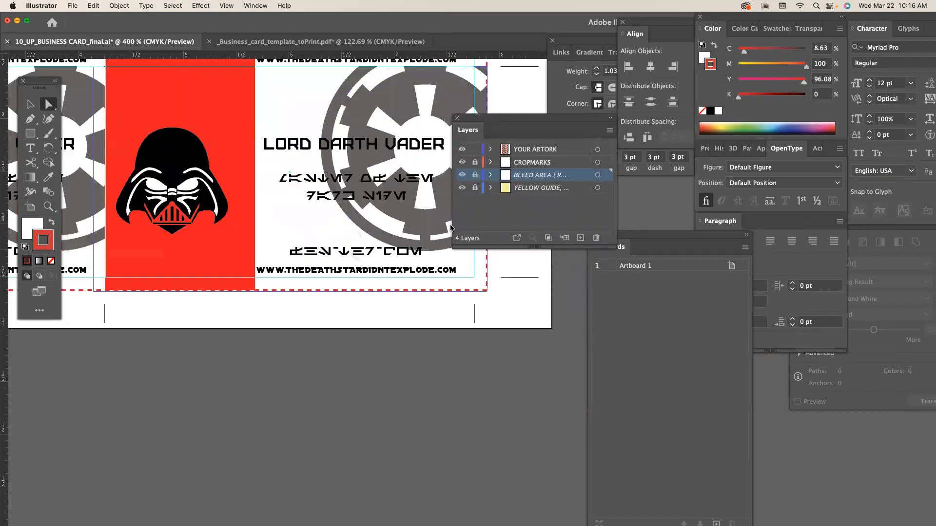
{"action": "left_click", "coordinate": [462, 176]}
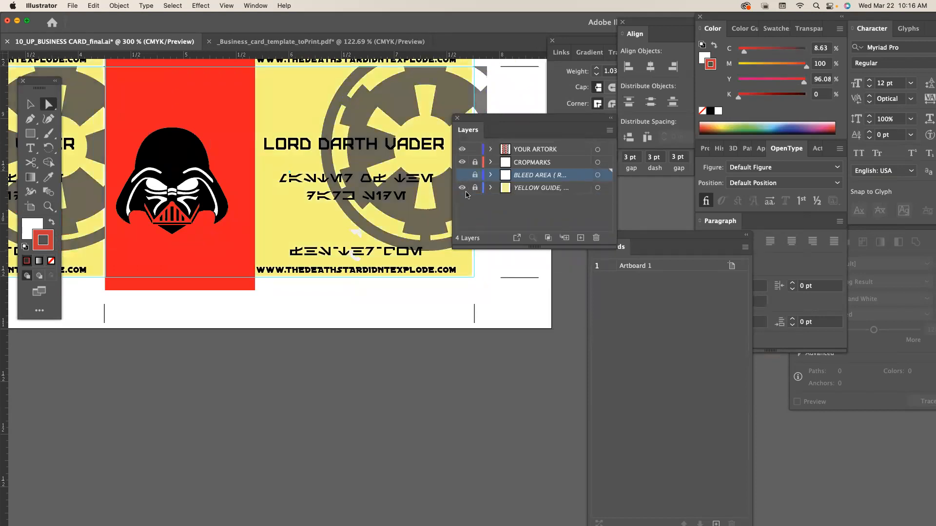
{"action": "left_click", "coordinate": [462, 188]}
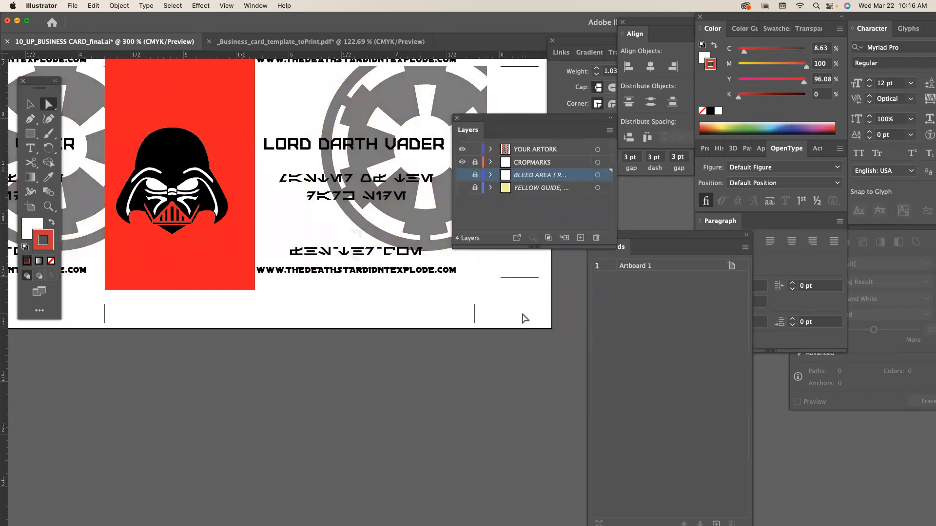
{"action": "key", "text": "super+minus"}
{"action": "key", "text": "super+minus"}
{"action": "key", "text": "super+minus"}
{"action": "left_click_drag", "start_coordinate": [437, 280], "coordinate": [426, 331]}
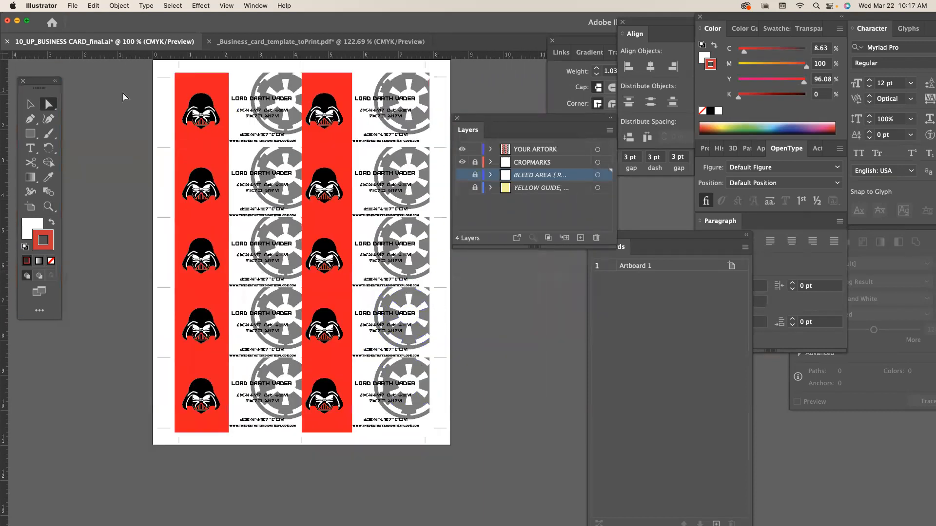
- Save the sheet under a new name on the Desktop in Adobe PDF format as 10_UP_BUSINESS CARD_final_to_print.pdf
{"action": "left_click", "coordinate": [72, 5]}
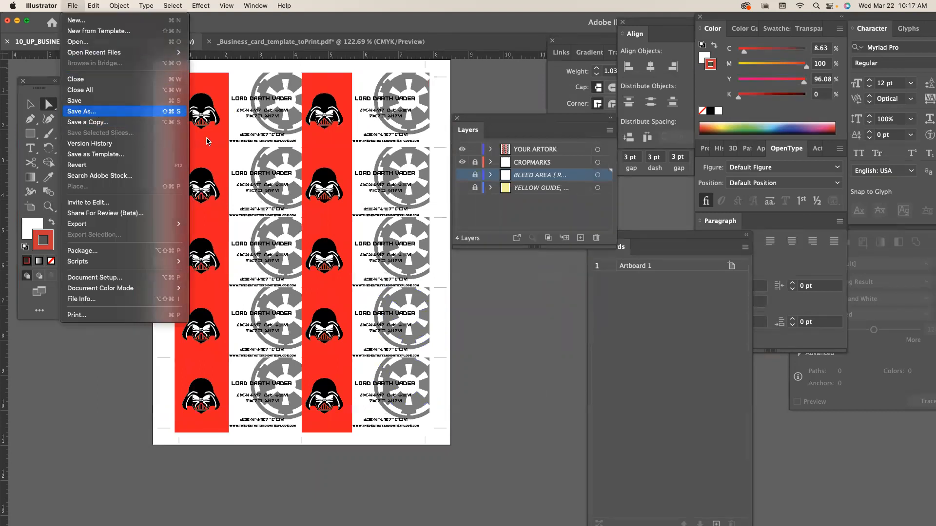
{"action": "left_click", "coordinate": [98, 112]}
{"action": "left_click", "coordinate": [426, 338]}
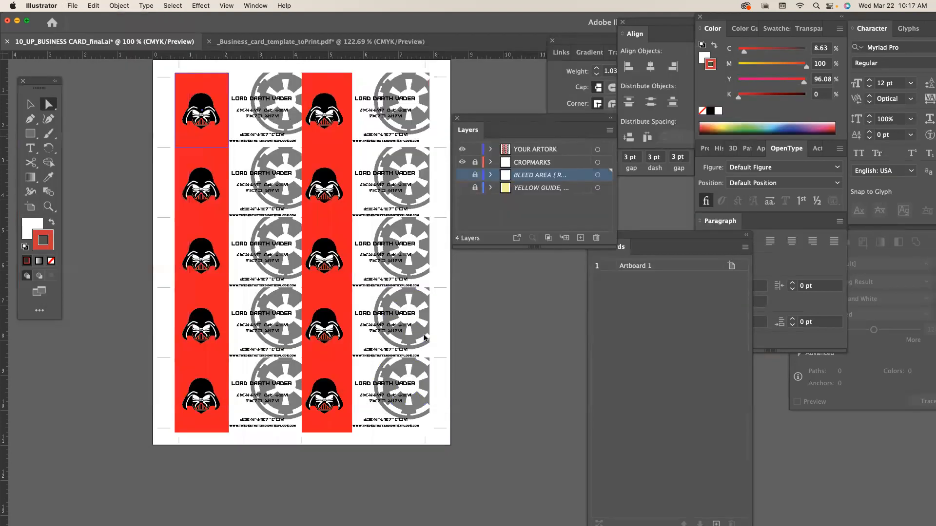
{"action": "left_click", "coordinate": [527, 251]}
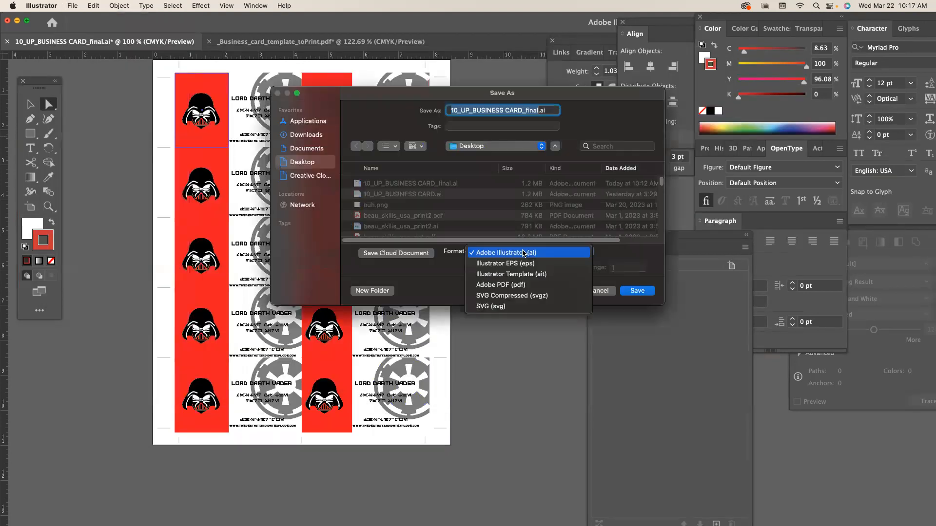
{"action": "left_click", "coordinate": [518, 285]}
{"action": "left_click", "coordinate": [538, 111]}
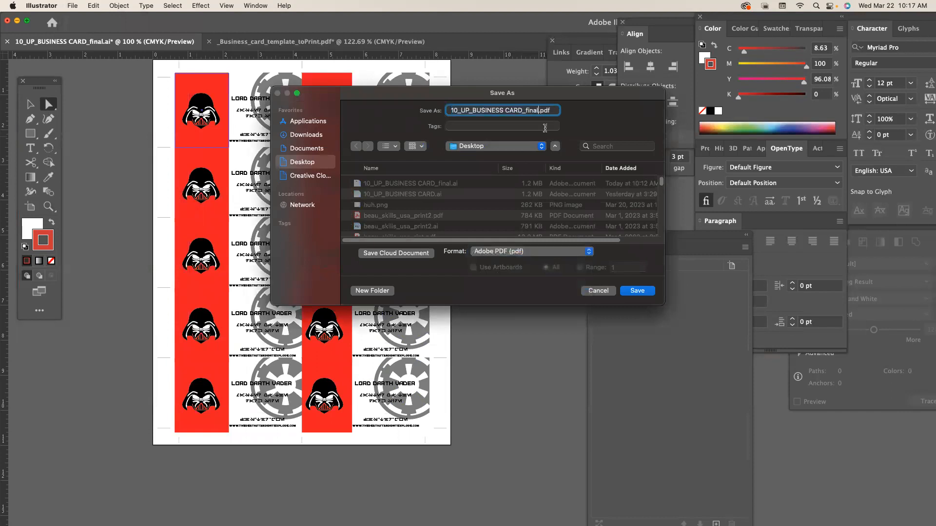
{"action": "type", "text": "_to_print"}
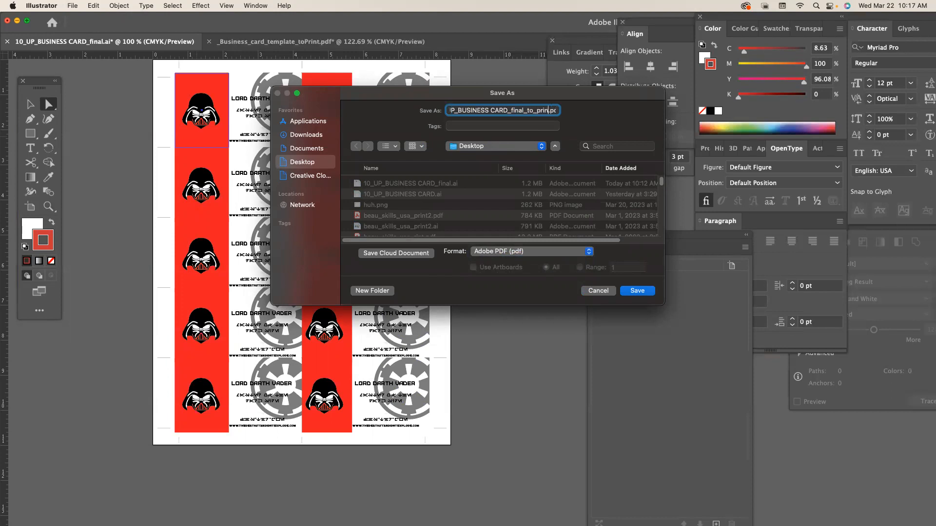
{"action": "left_click", "coordinate": [636, 291]}
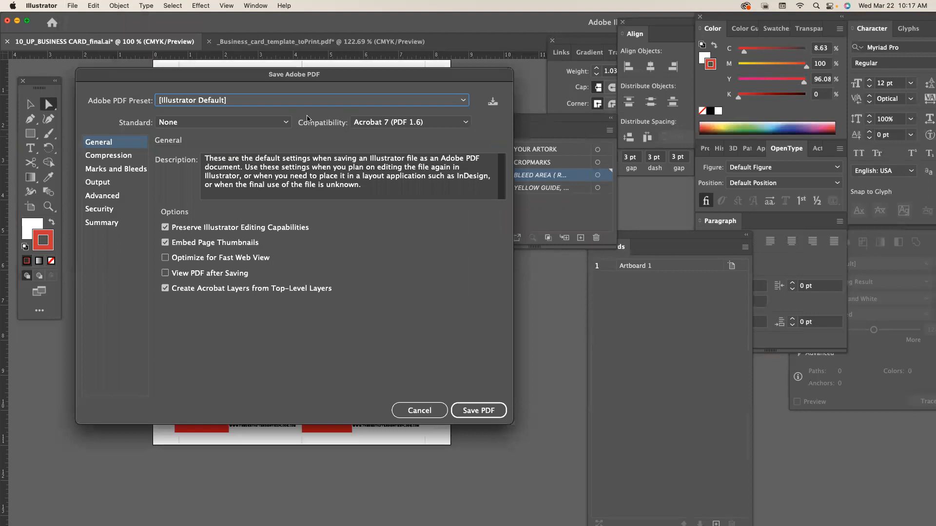
- Apply the [Press Quality] Adobe PDF preset and complete the PDF save, accepting the reported issues
{"action": "left_click", "coordinate": [335, 100]}
{"action": "left_click", "coordinate": [305, 200]}
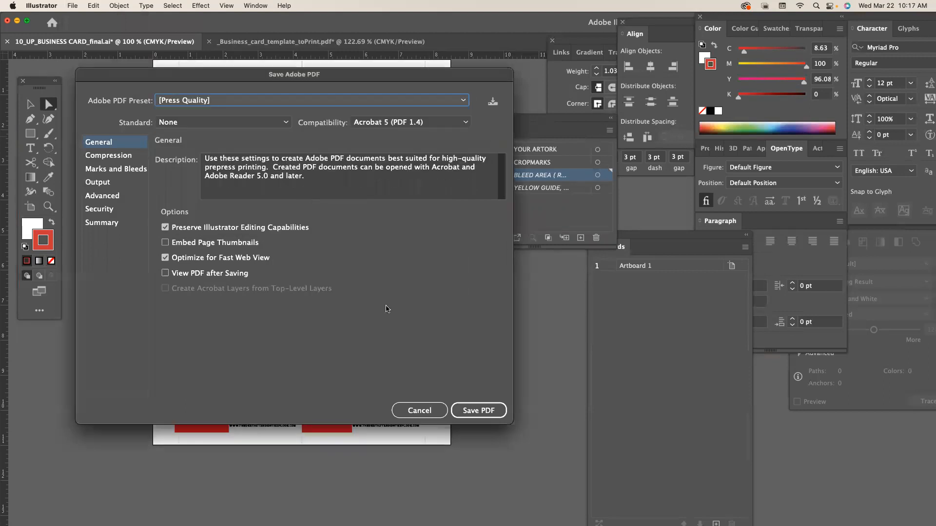
{"action": "left_click", "coordinate": [480, 413]}
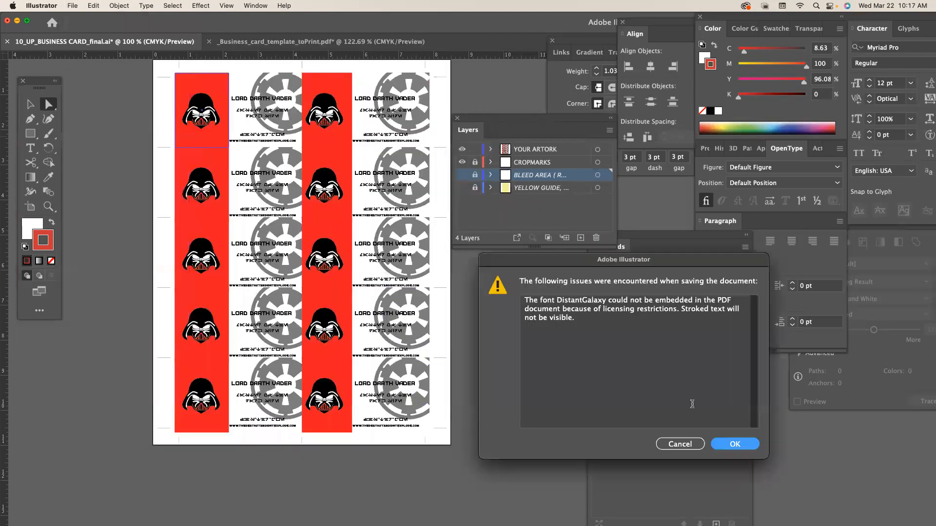
{"action": "left_click", "coordinate": [740, 445]}
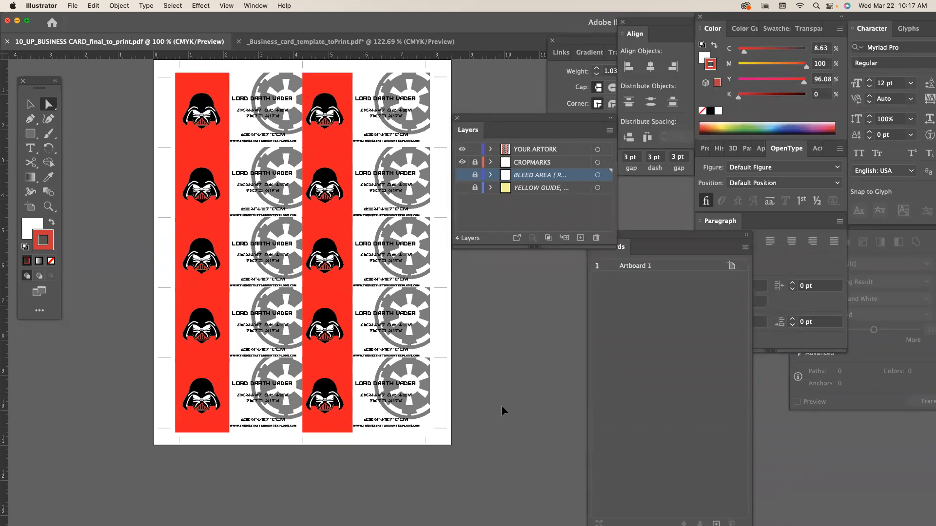
- Convert the text on all ten cards to outlines and save the print PDF again
{"action": "key", "text": "super+a"}
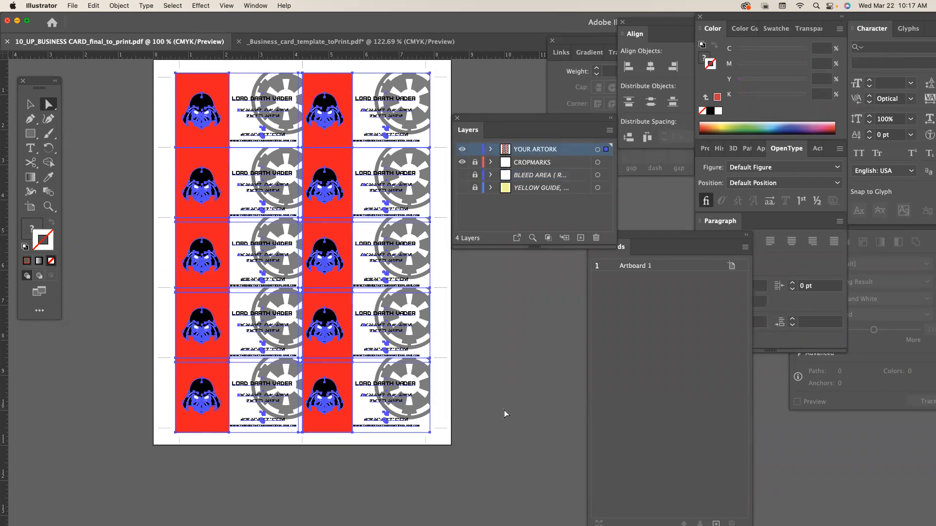
{"action": "key", "text": "super+g"}
{"action": "key", "text": "shift+super+o"}
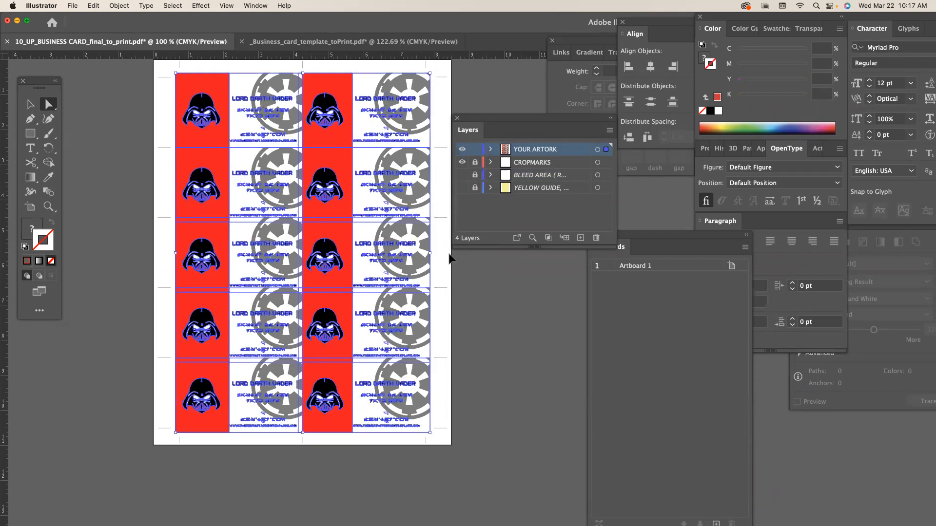
{"action": "key", "text": "super+z"}
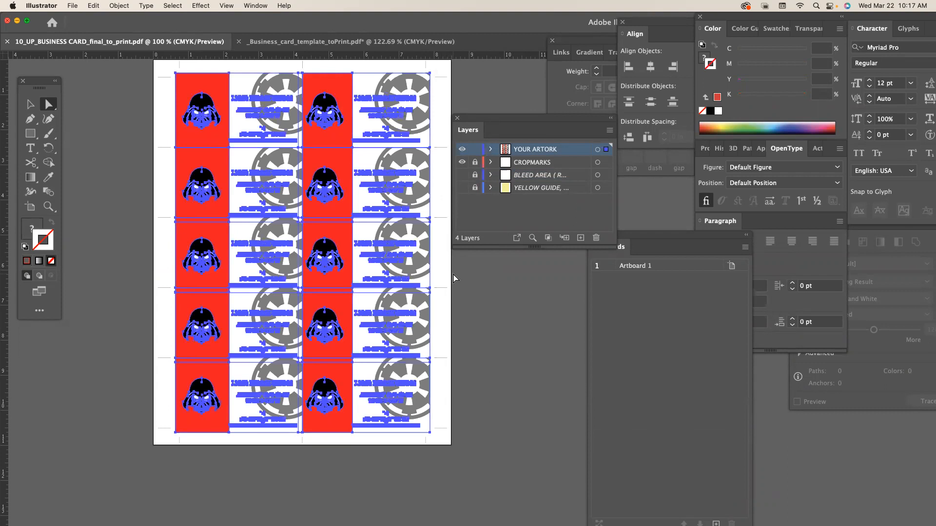
- Deselect the artwork and close the 10-up print PDF document
{"action": "scroll", "coordinate": [502, 317], "scroll_direction": "right", "scroll_amount": 1}
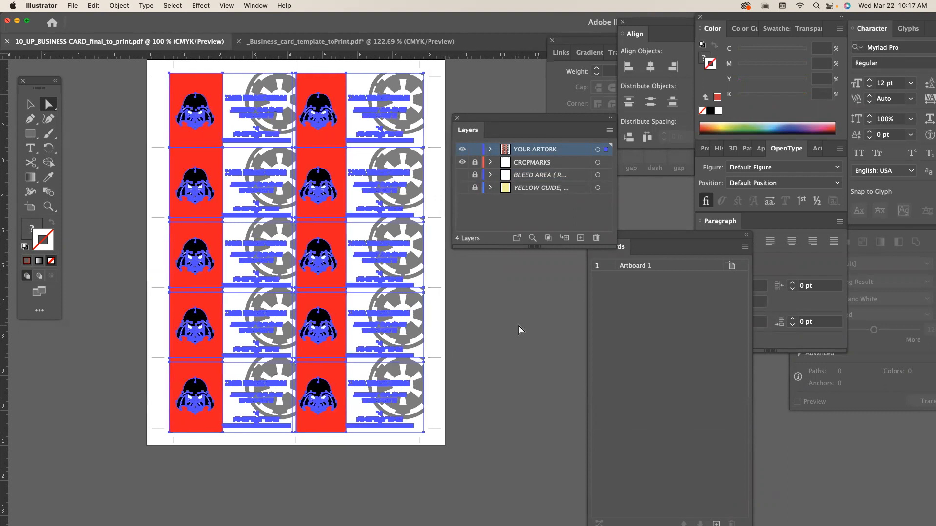
{"action": "left_click", "coordinate": [502, 317]}
{"action": "key", "text": "super+w"}
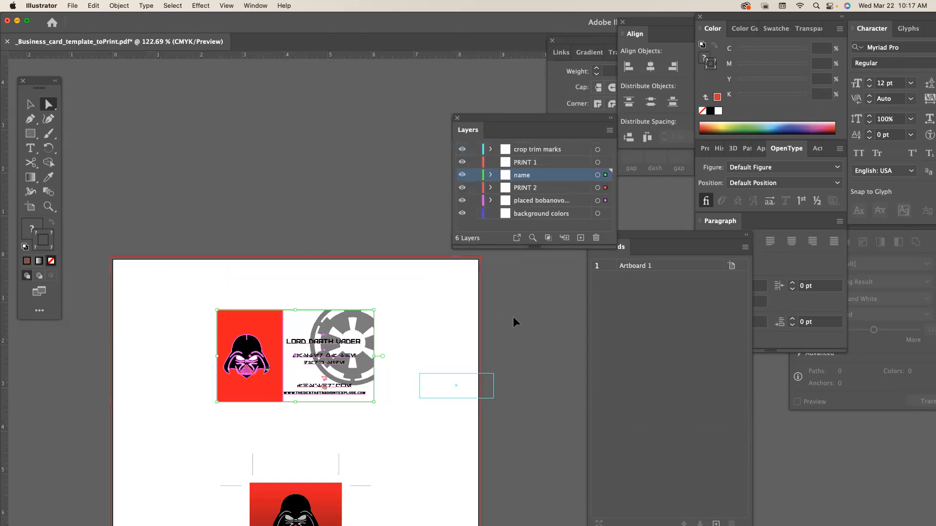
{"action": "left_click_drag", "start_coordinate": [265, 26], "coordinate": [235, 44]}
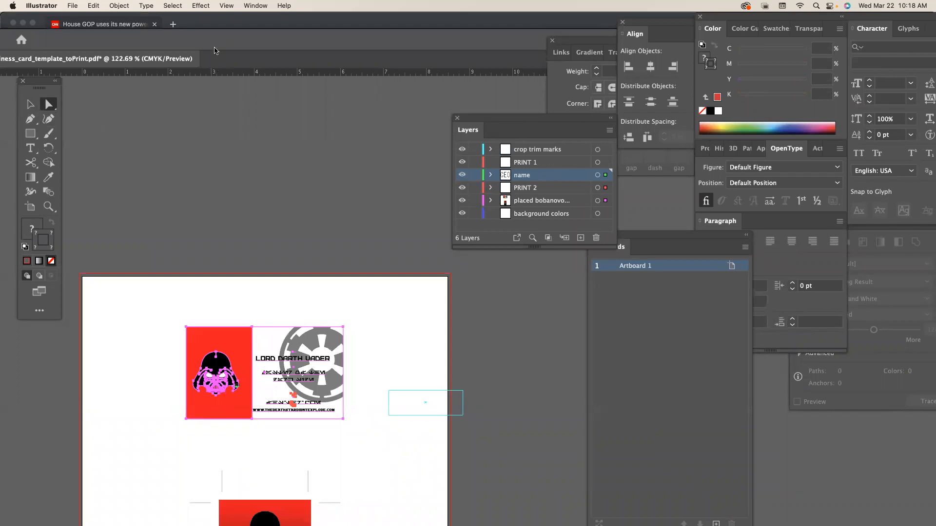
{"action": "left_click_drag", "start_coordinate": [230, 44], "coordinate": [227, 10]}
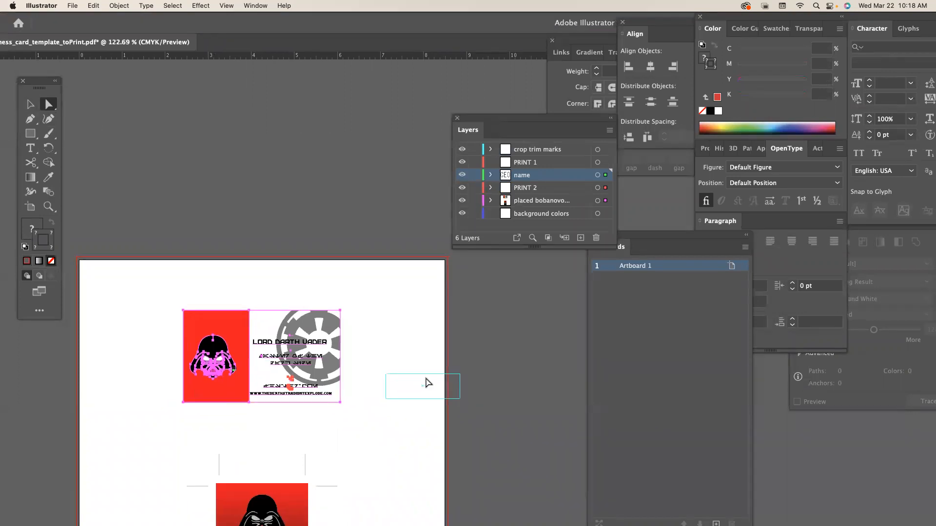
{"action": "scroll", "coordinate": [422, 386], "scroll_direction": "down", "scroll_amount": 5}
{"action": "scroll", "coordinate": [483, 464], "scroll_direction": "down", "scroll_amount": 3}
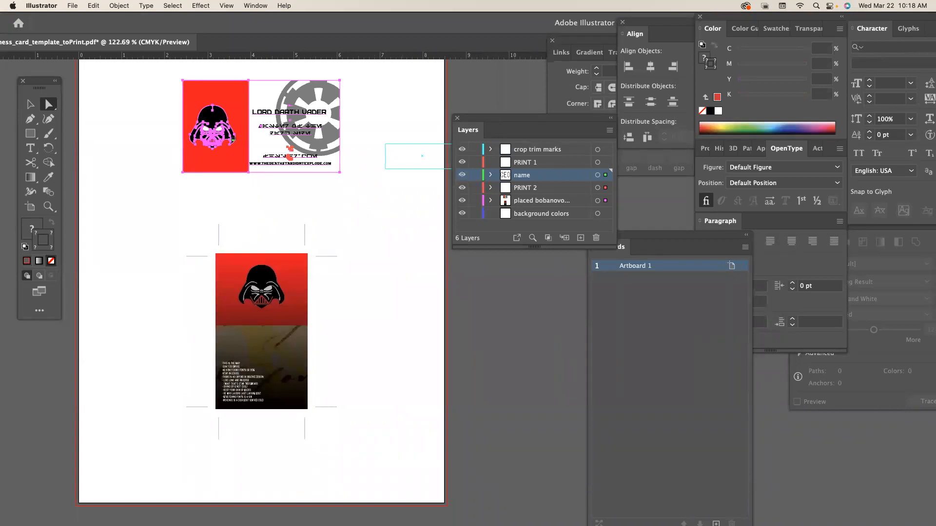
{"action": "mouse_move", "coordinate": [468, 520]}
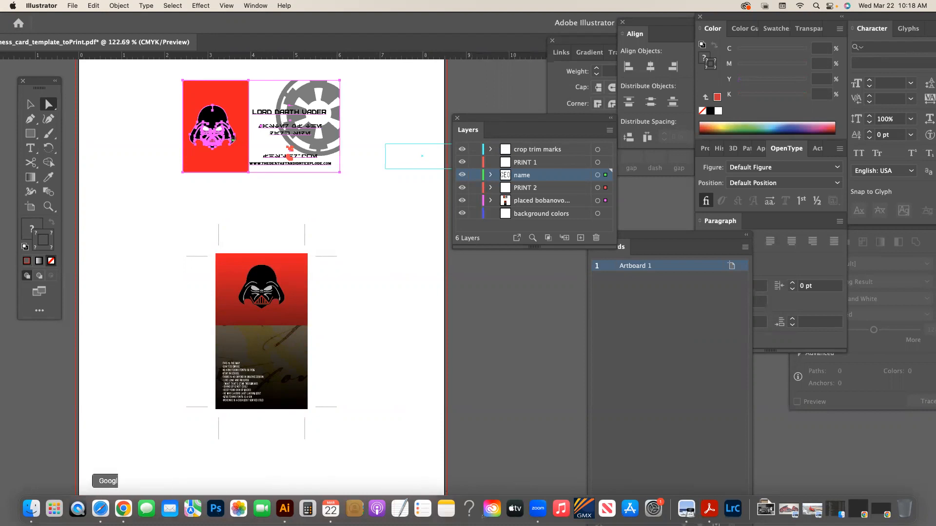
{"action": "left_click", "coordinate": [538, 508]}
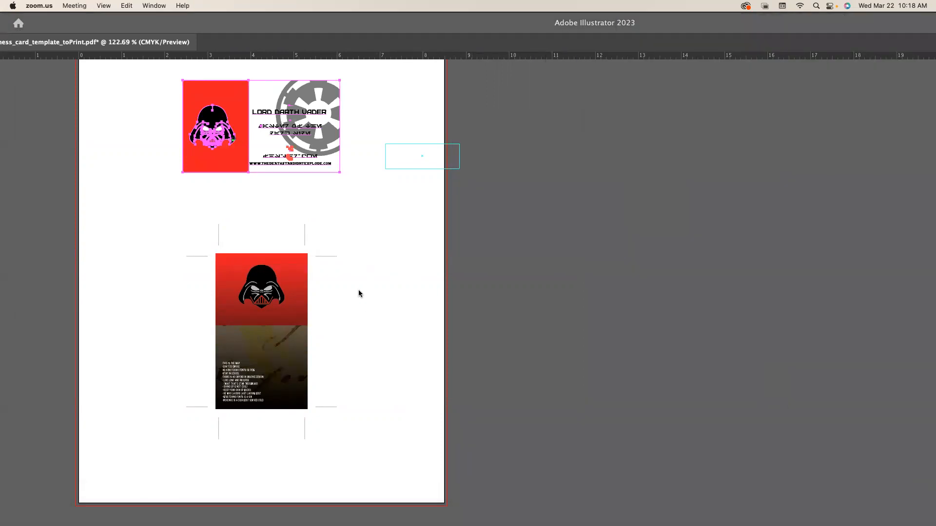